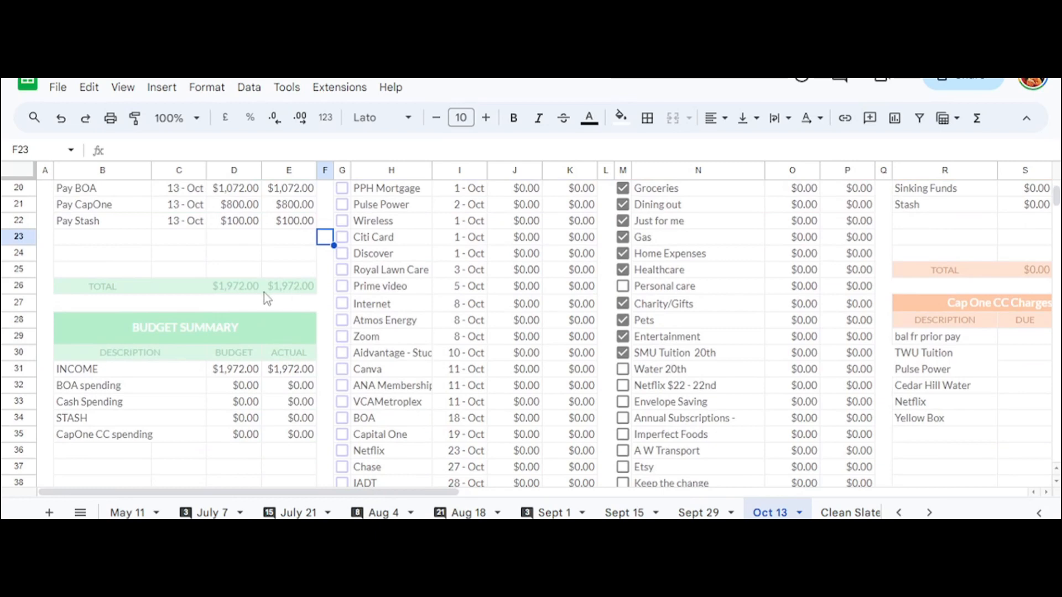
# - In the Bills Summary, enter the due amounts 250 for BOA and 226 for Capital One
pyautogui.scroll(3, 539, 406)
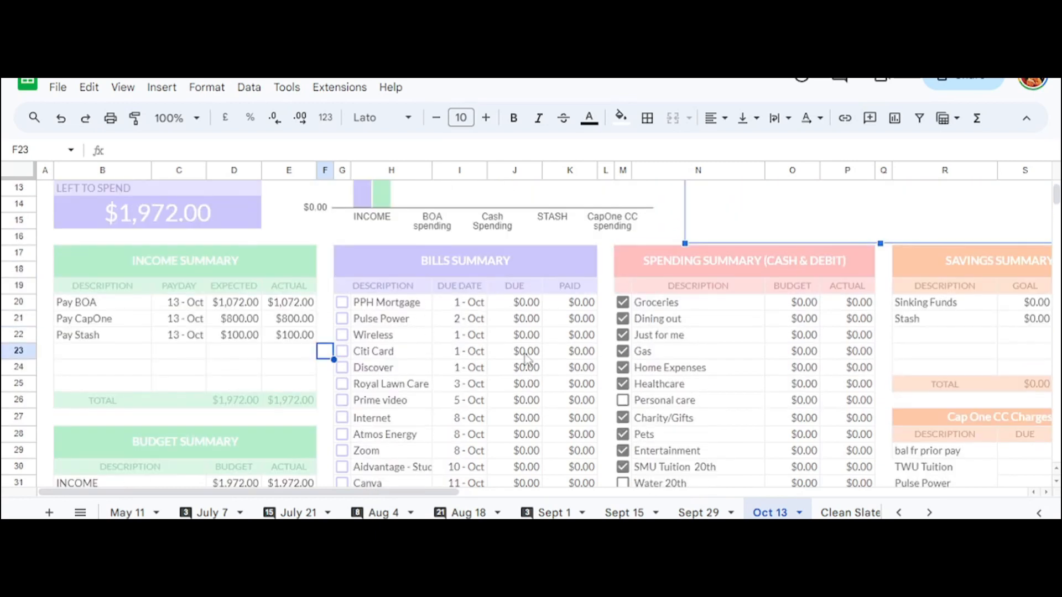
pyautogui.scroll(-4, 531, 452)
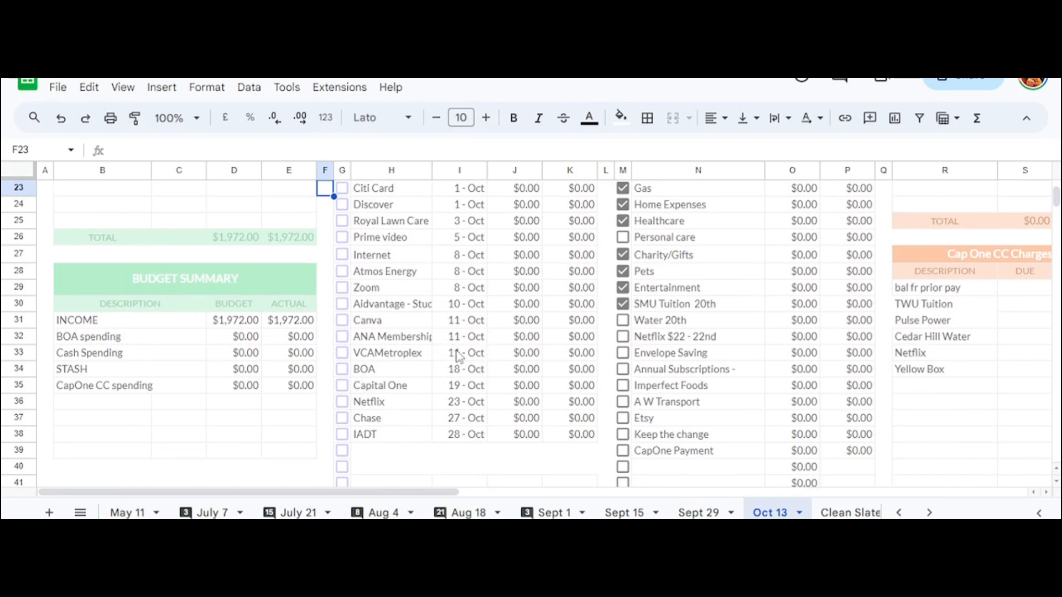
pyautogui.moveTo(461, 354); pyautogui.dragTo(464, 227)
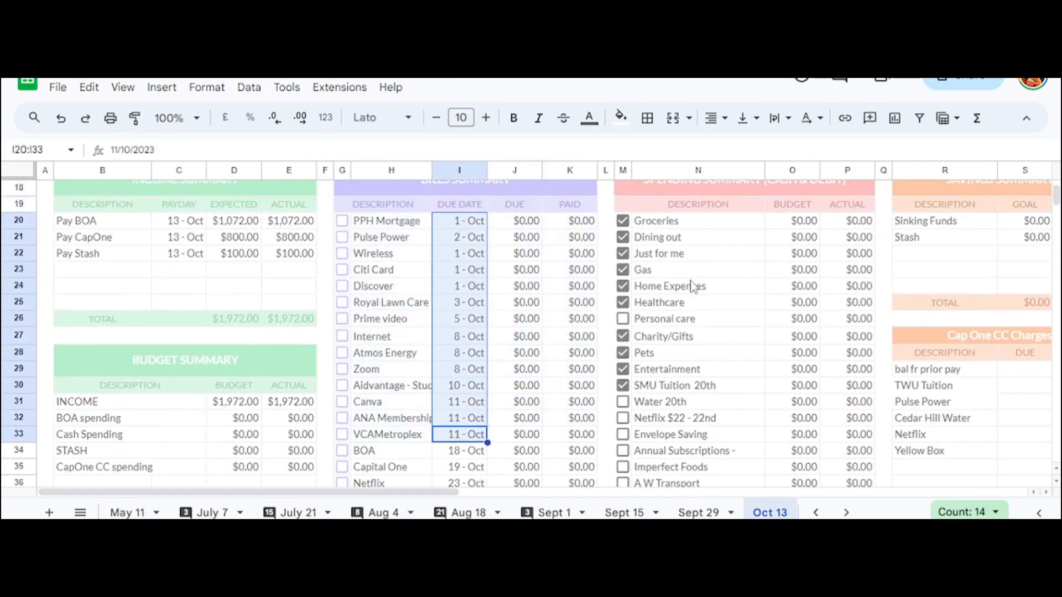
pyautogui.scroll(-5, 529, 320)
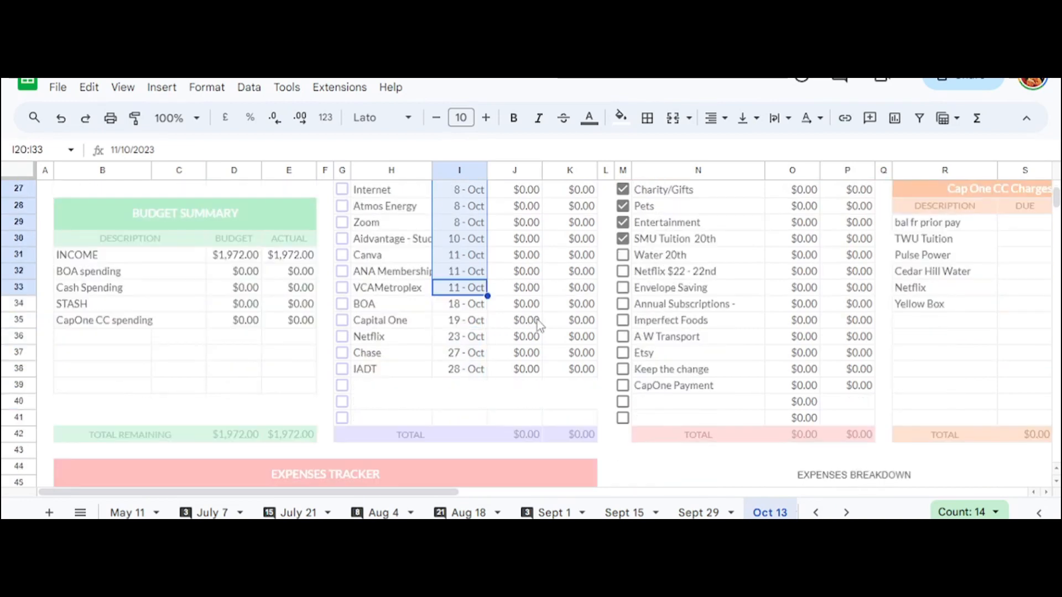
pyautogui.click(529, 304)
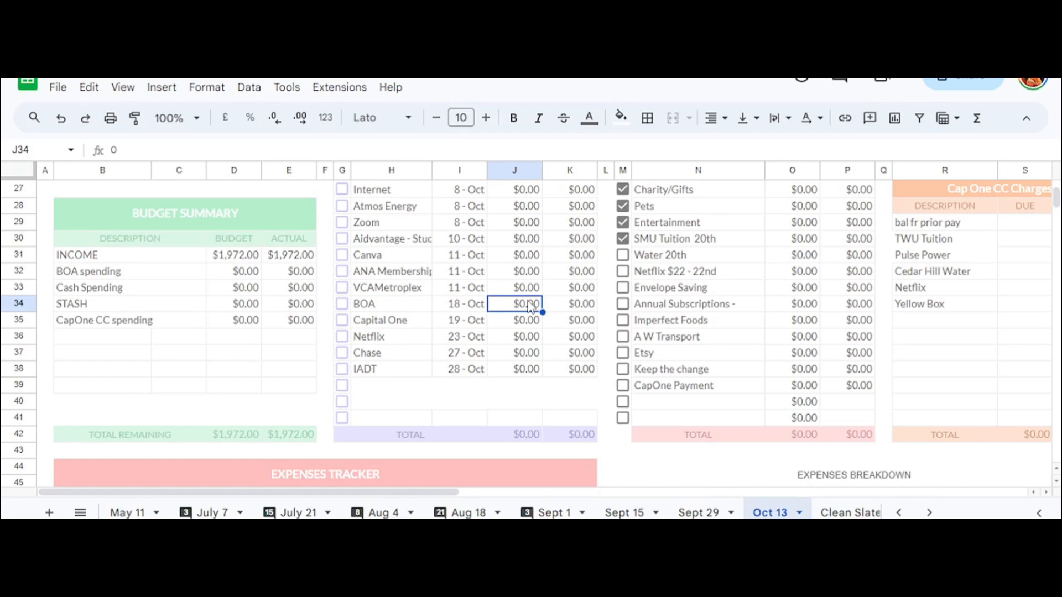
pyautogui.write('250')
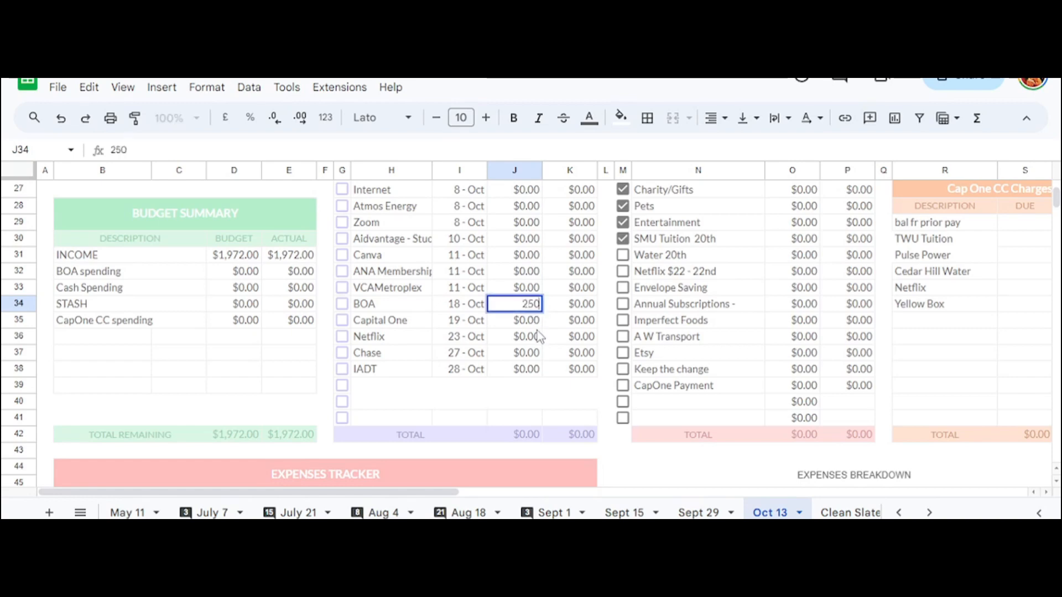
pyautogui.press('Return')
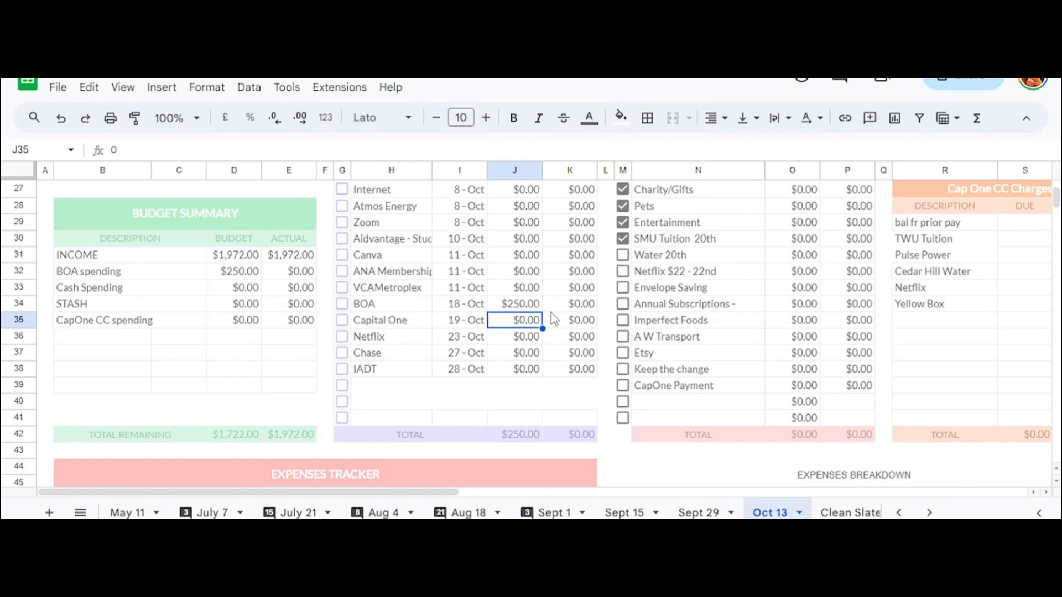
pyautogui.write('22')
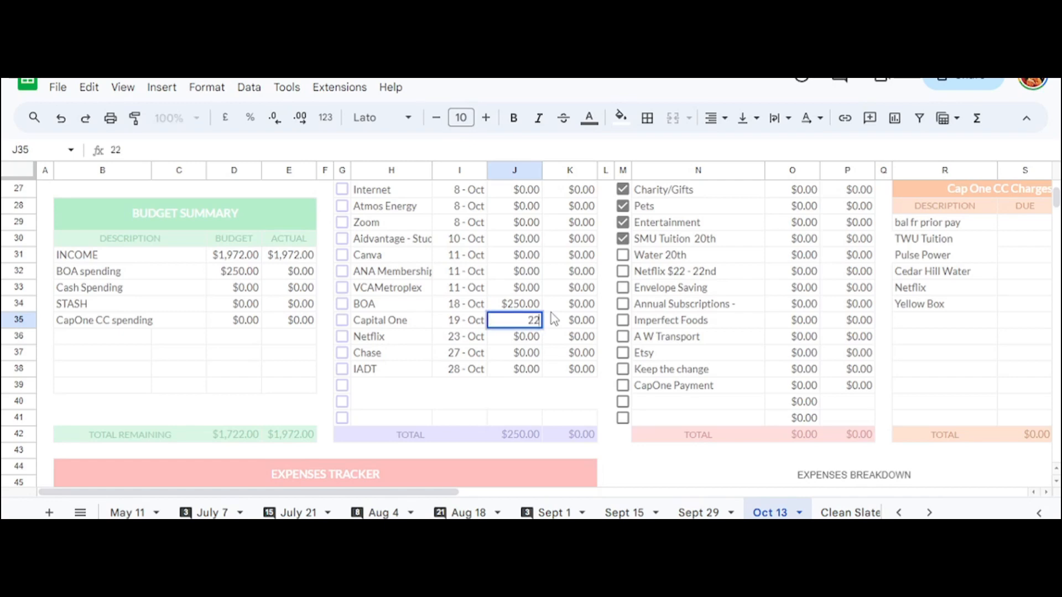
pyautogui.write('6')
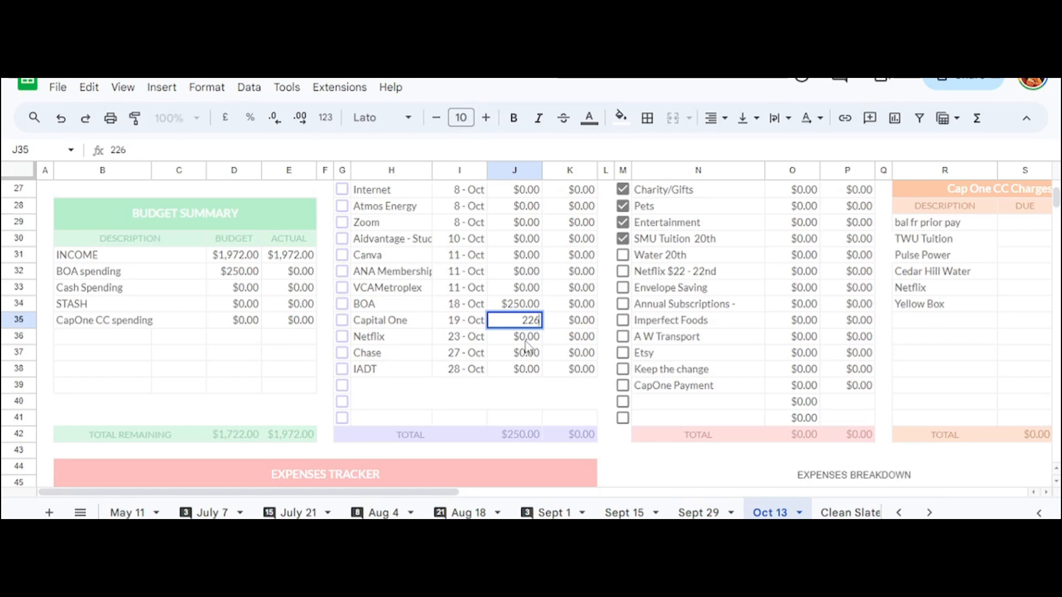
# - Enter the due amounts 21.64 for Netflix and 341 for Chase in the Bills Summary
pyautogui.click(530, 341)
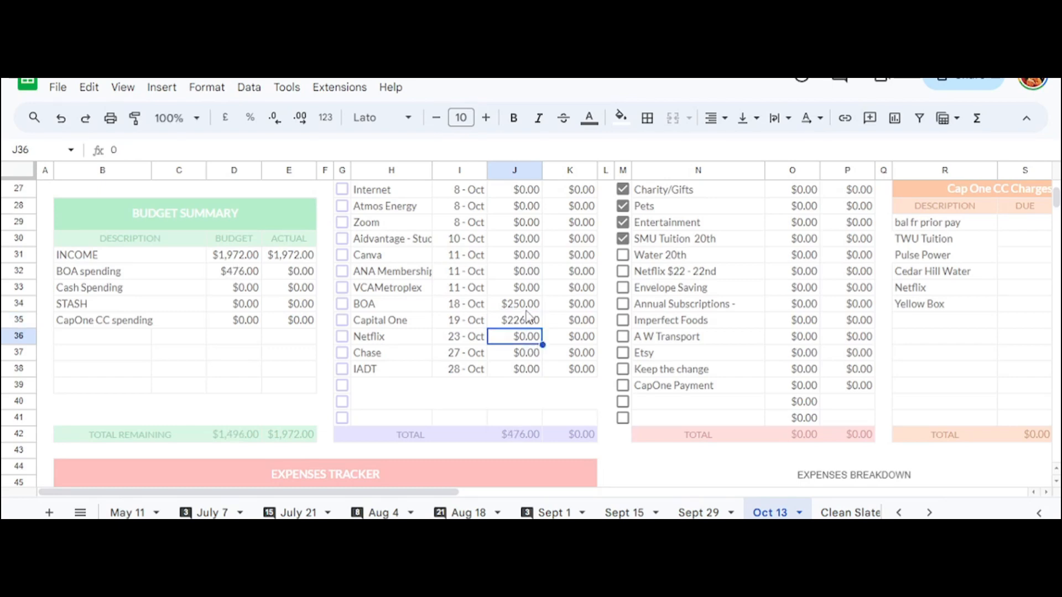
pyautogui.write('21.64')
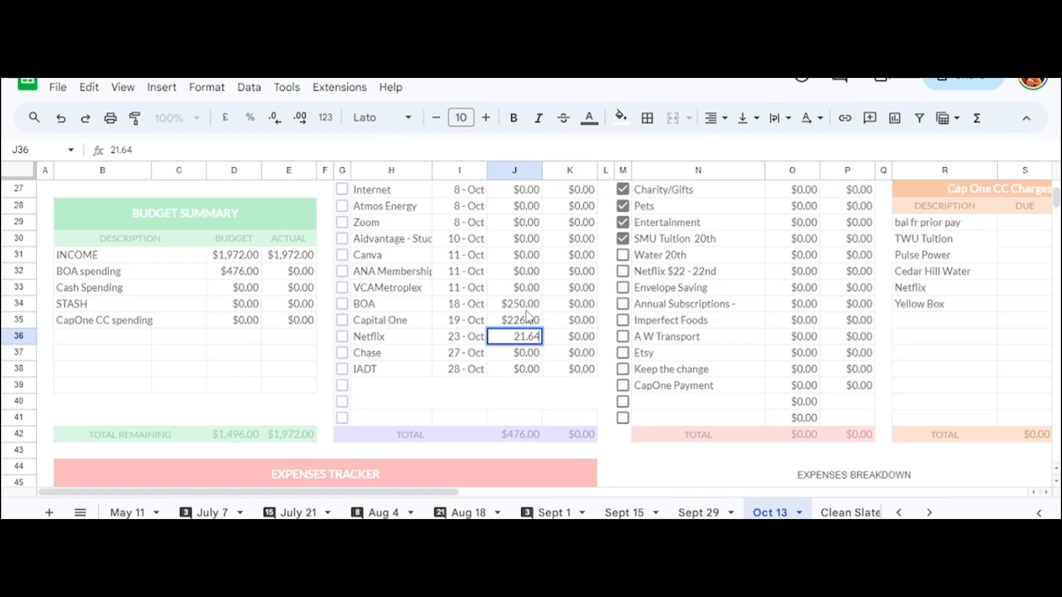
pyautogui.click(522, 357)
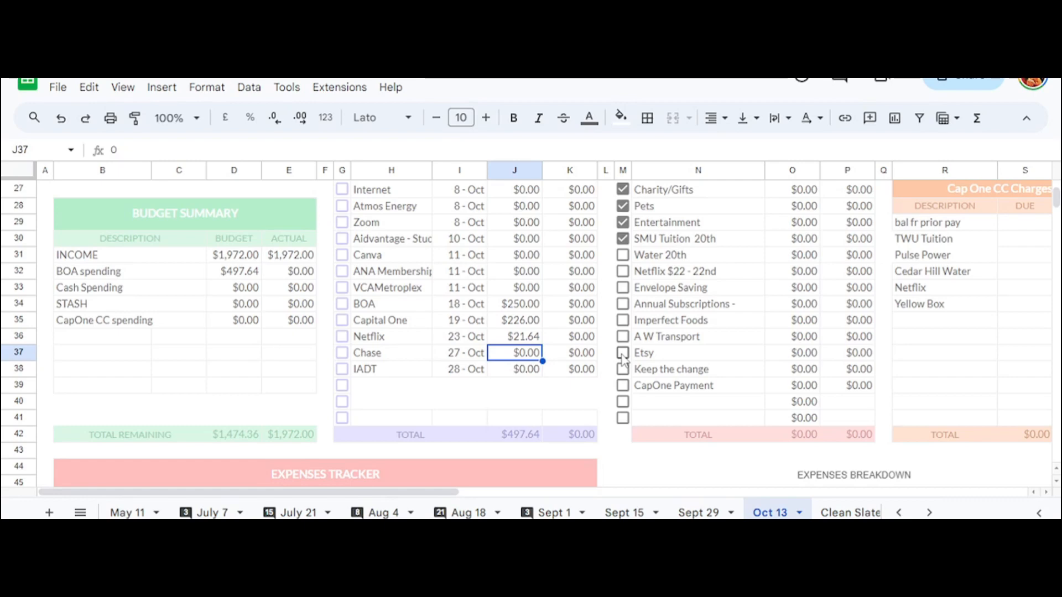
pyautogui.write('341')
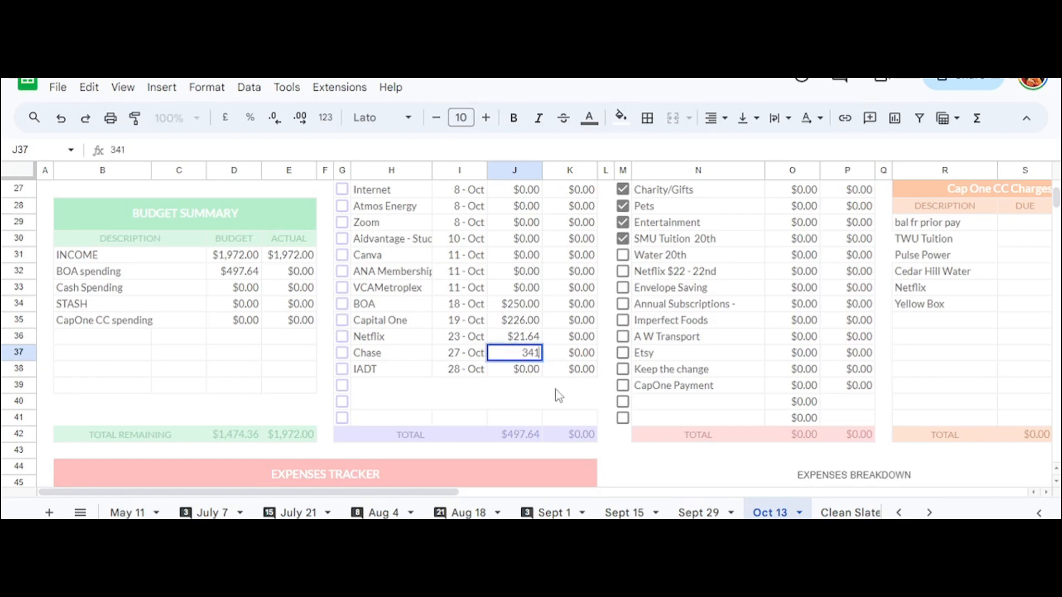
pyautogui.click(525, 374)
pyautogui.click(526, 356)
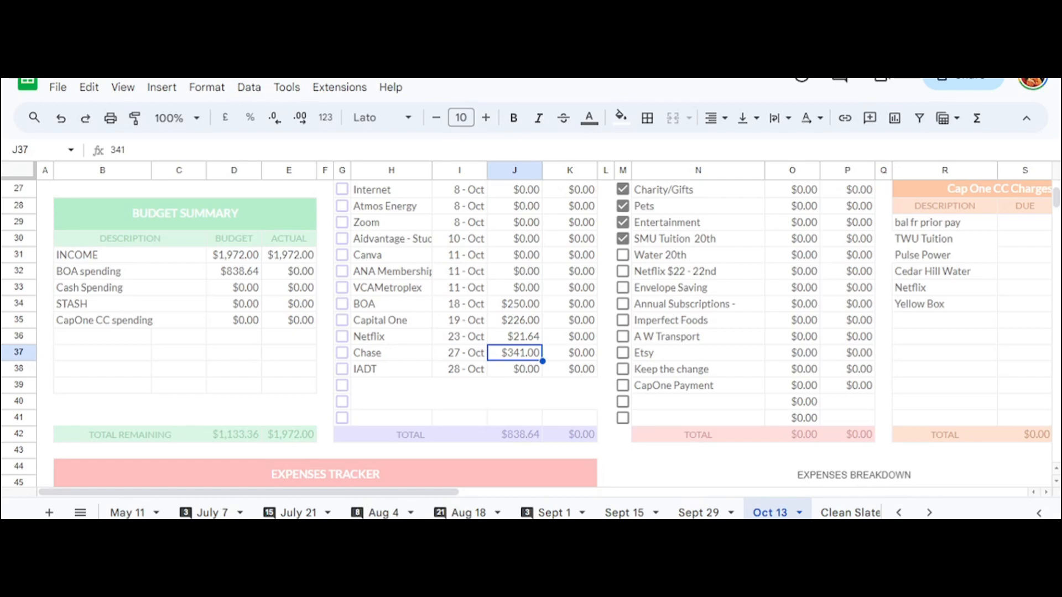
# - Open the system calendar for October 2023 and check the remaining bills' due dates and amounts against it
pyautogui.click(1000, 539)
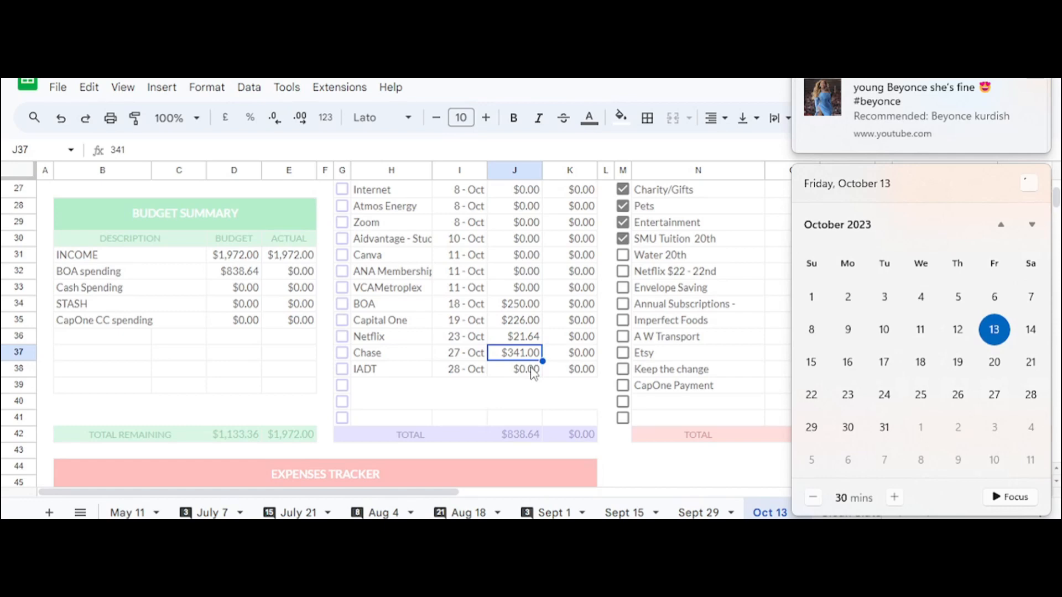
pyautogui.scroll(3, 533, 373)
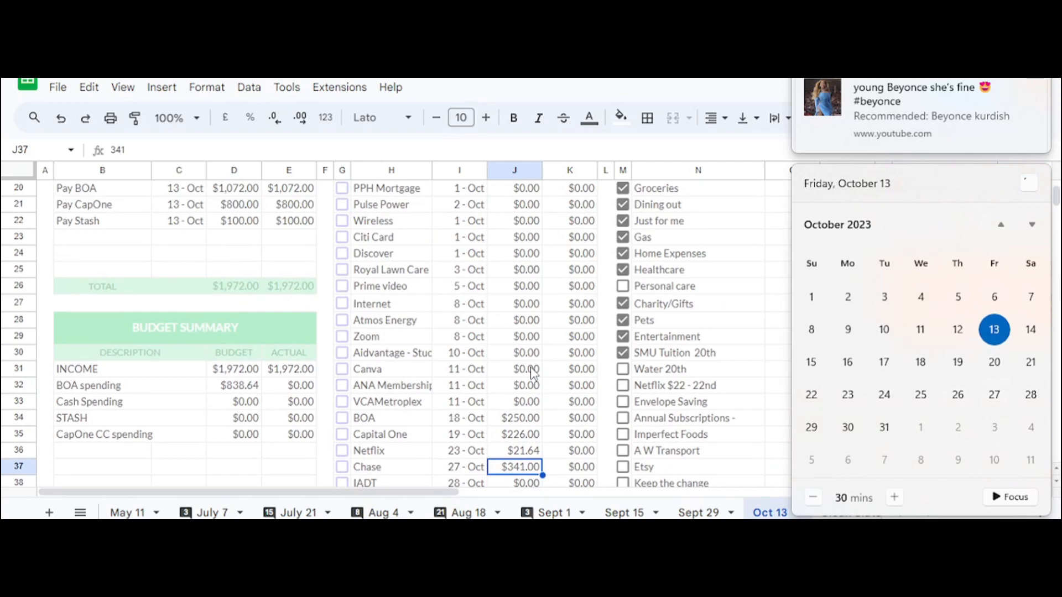
pyautogui.scroll(-1, 533, 374)
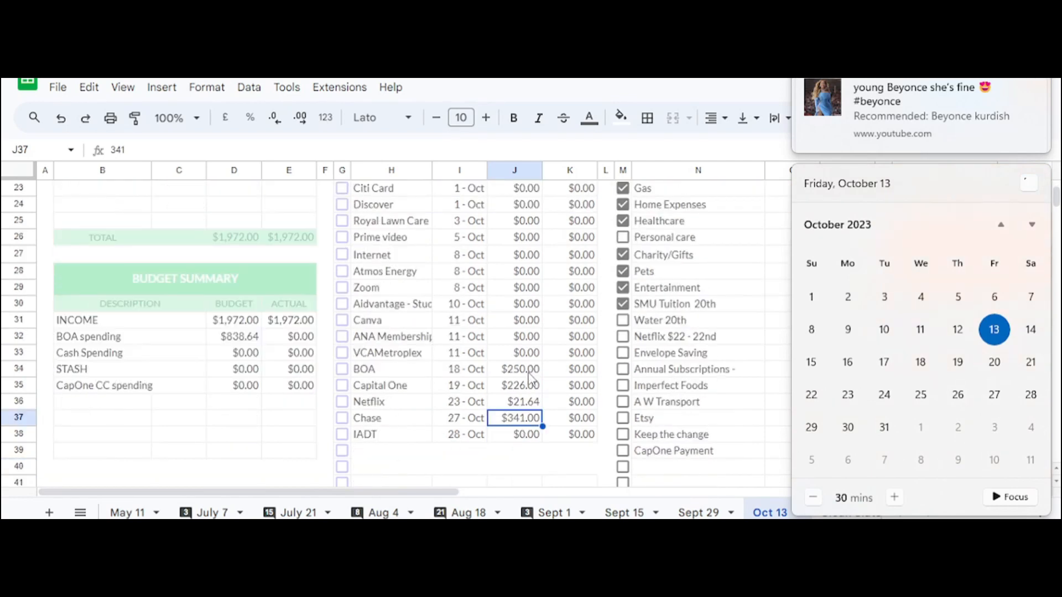
pyautogui.scroll(3, 530, 379)
pyautogui.scroll(-3, 530, 380)
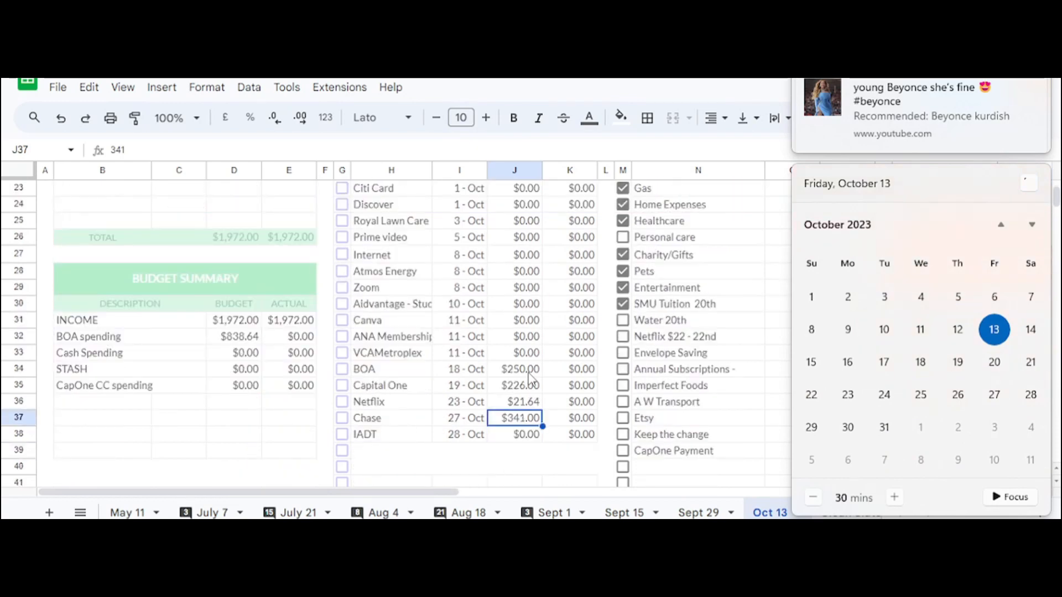
pyautogui.scroll(1, 530, 378)
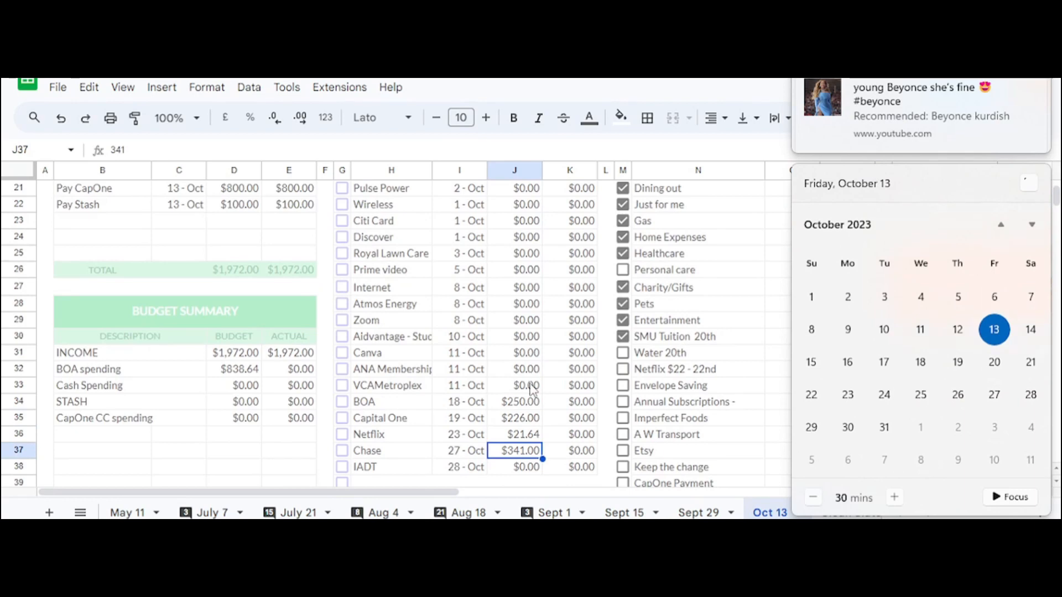
pyautogui.click(539, 433)
pyautogui.scroll(-1, 694, 380)
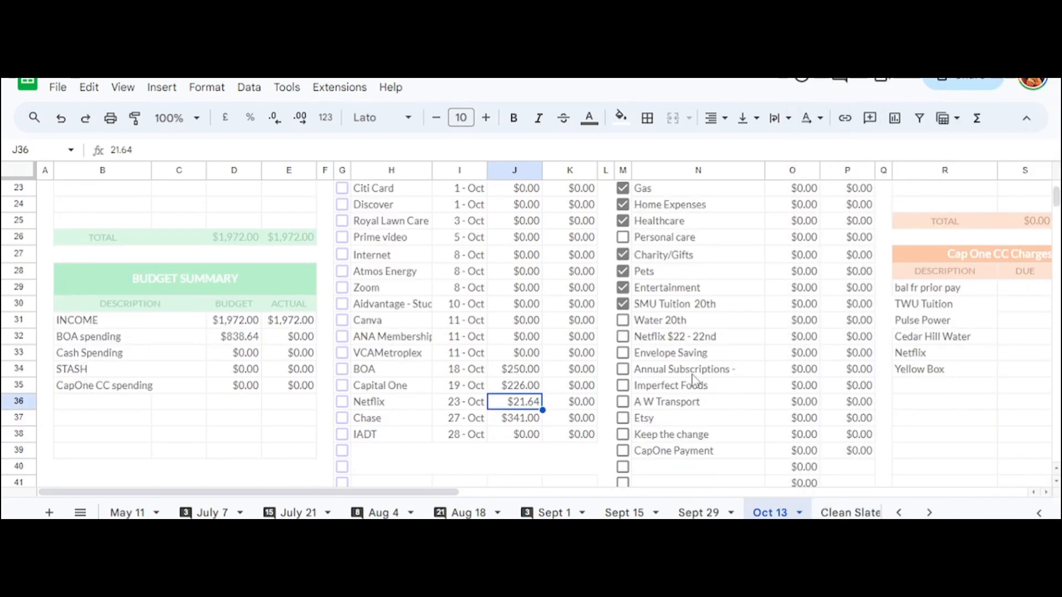
pyautogui.scroll(-2, 694, 381)
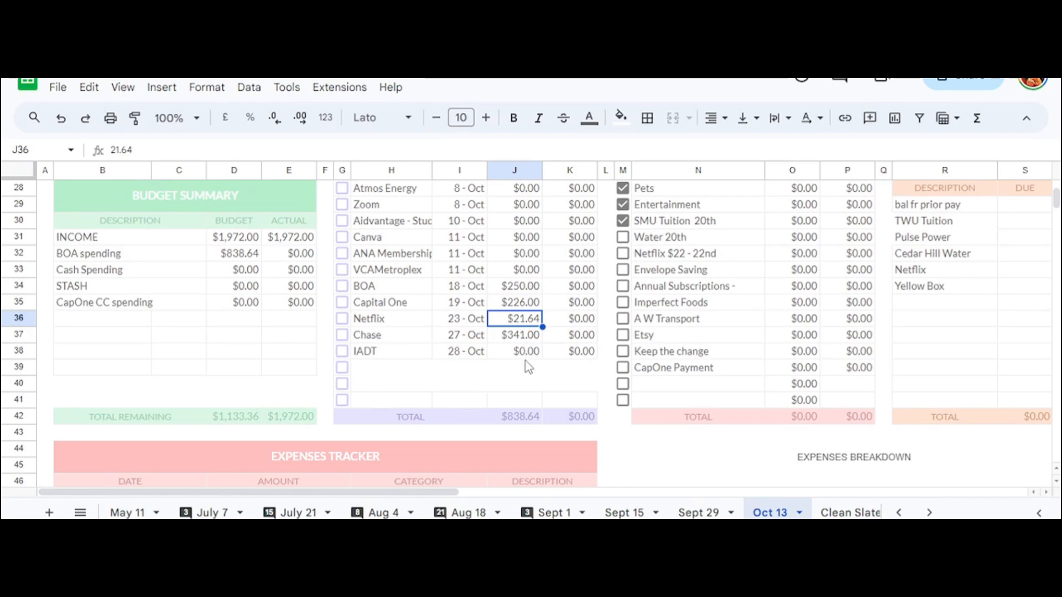
pyautogui.click(530, 354)
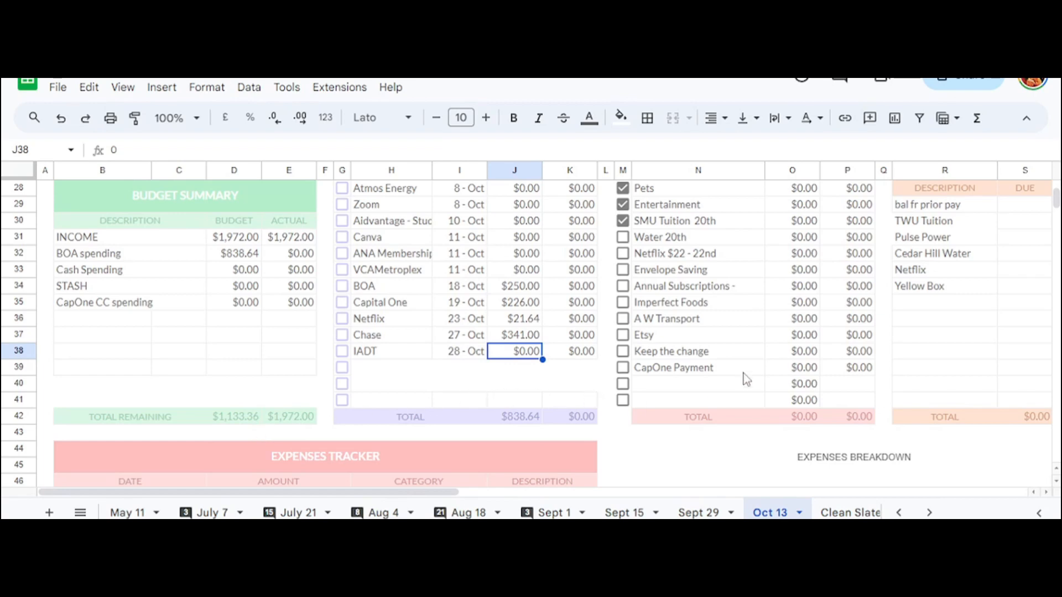
# - In the Spending Summary, set the budget to 150 for Groceries and 30 for Dining out
pyautogui.moveTo(431, 496); pyautogui.dragTo(611, 496)
pyautogui.scroll(5, 587, 462)
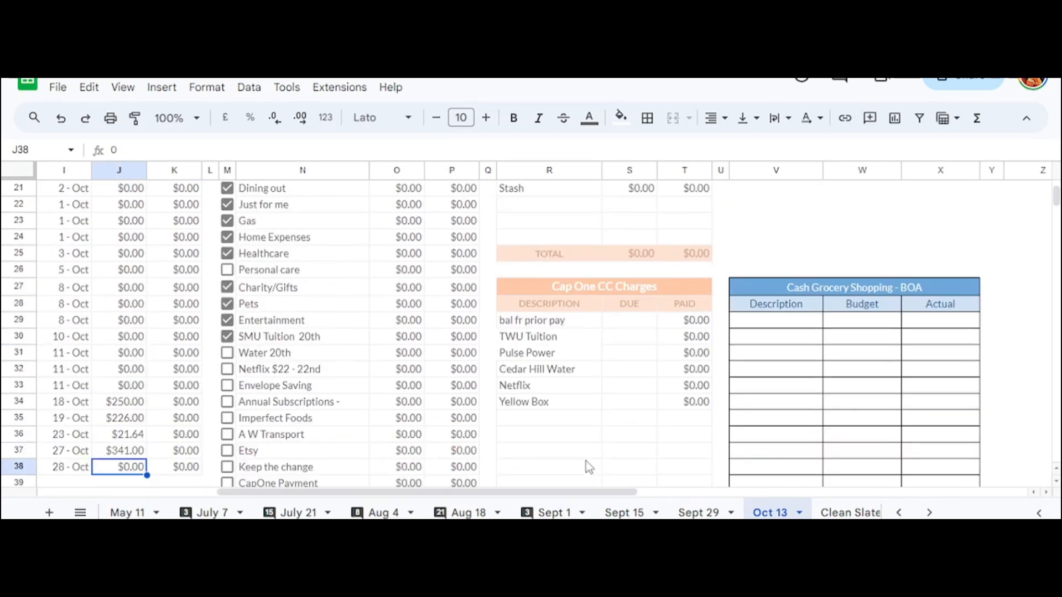
pyautogui.scroll(-2, 586, 460)
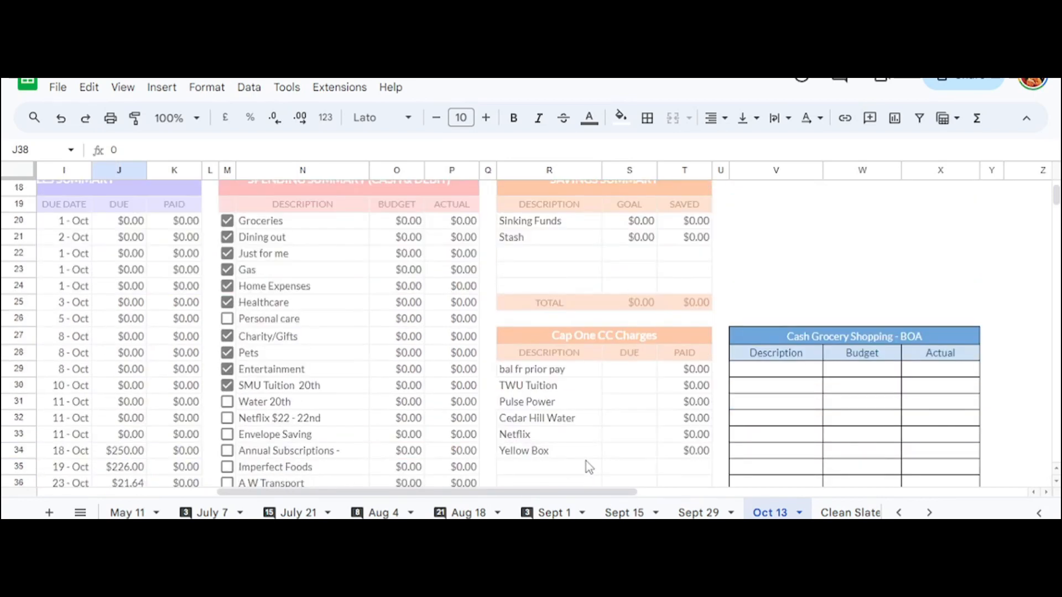
pyautogui.scroll(-3, 586, 461)
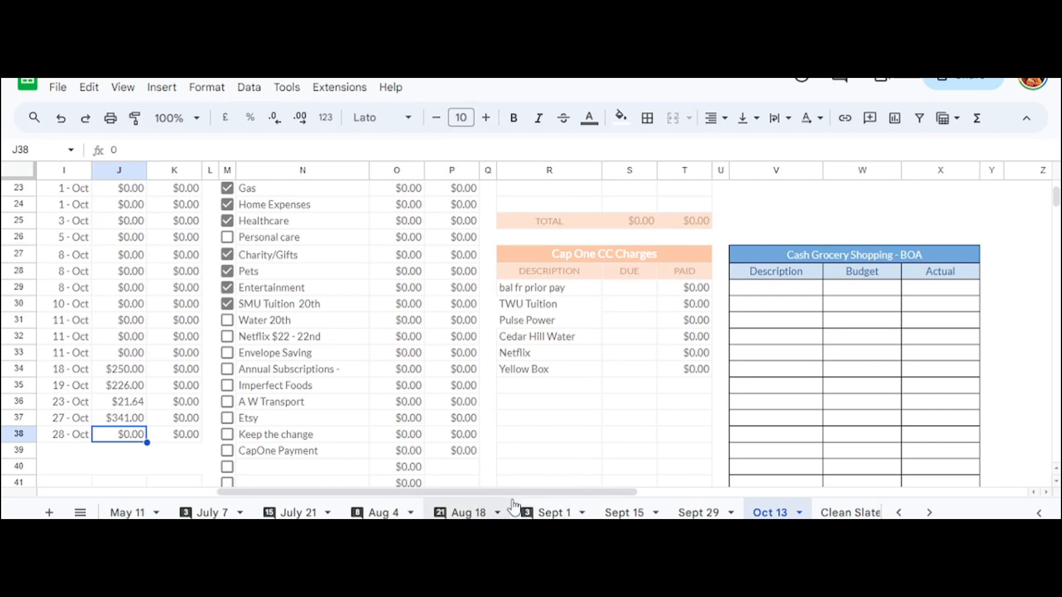
pyautogui.moveTo(516, 492); pyautogui.dragTo(493, 498)
pyautogui.scroll(2, 582, 483)
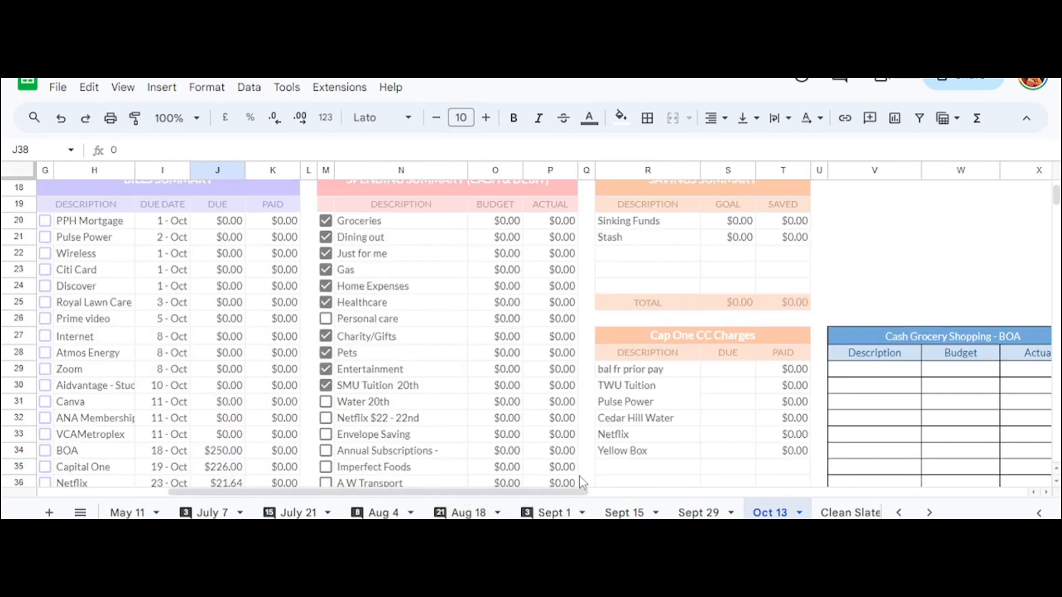
pyautogui.scroll(-4, 582, 482)
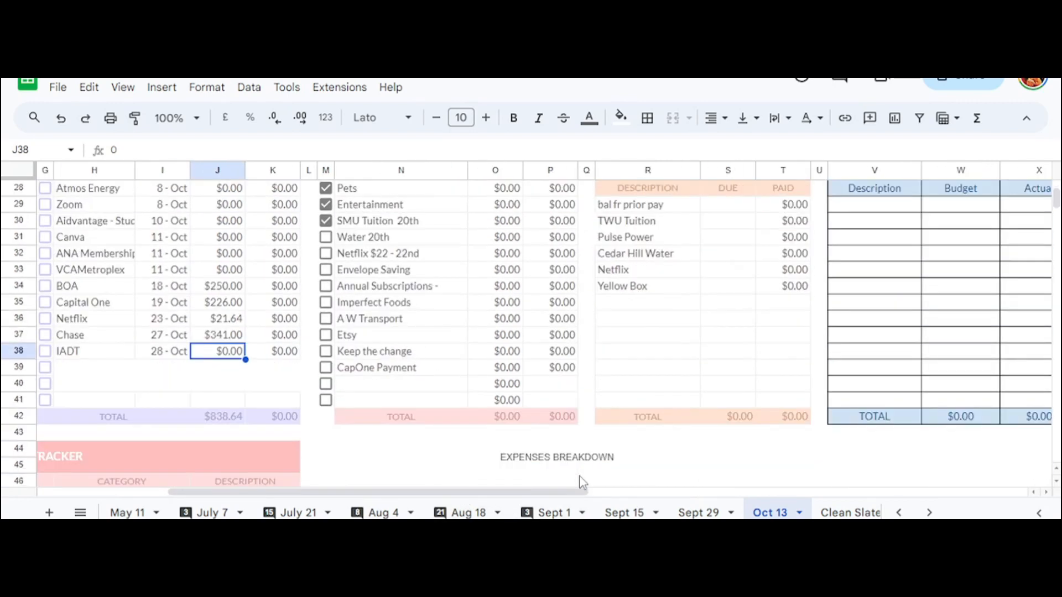
pyautogui.scroll(4, 582, 483)
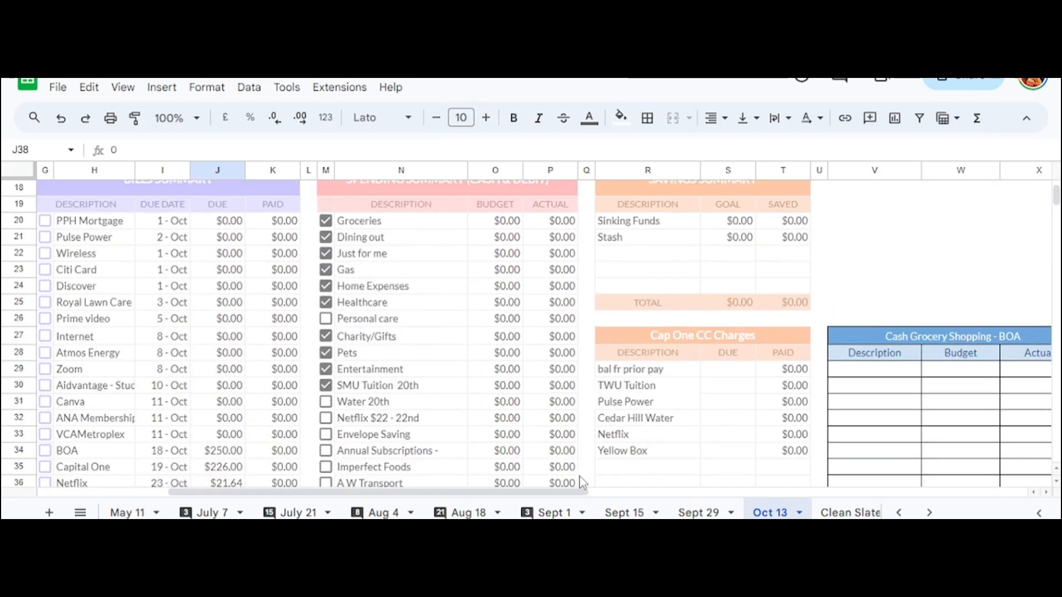
pyautogui.click(507, 223)
pyautogui.write('150')
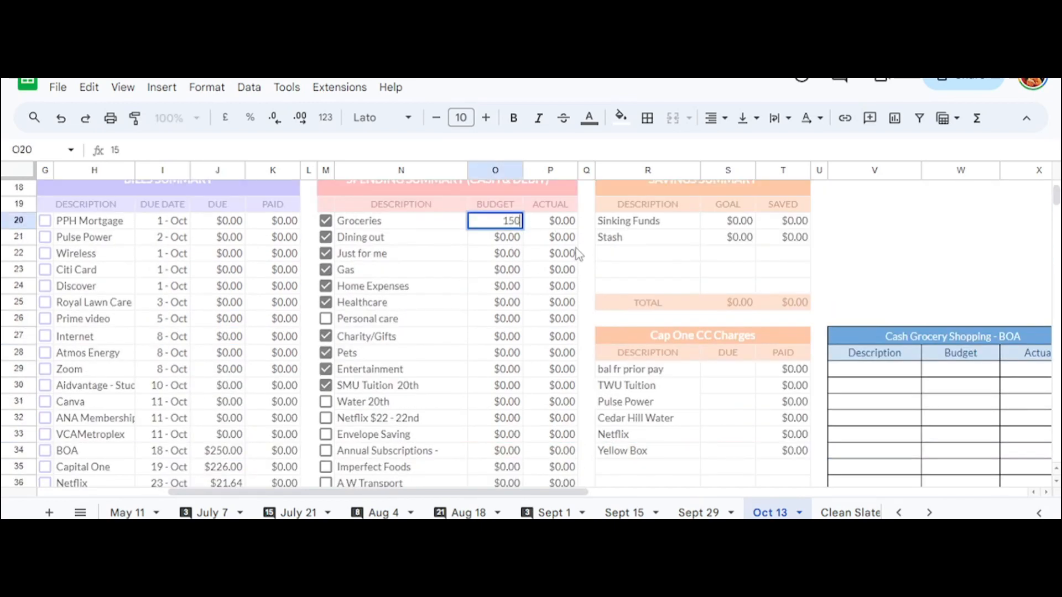
pyautogui.press('Return')
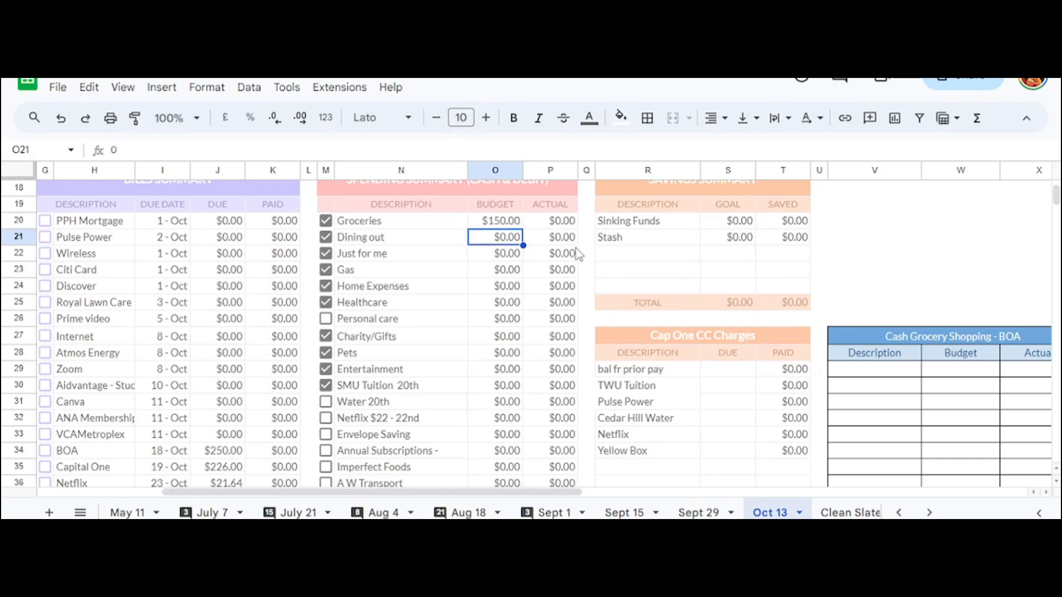
pyautogui.write('30')
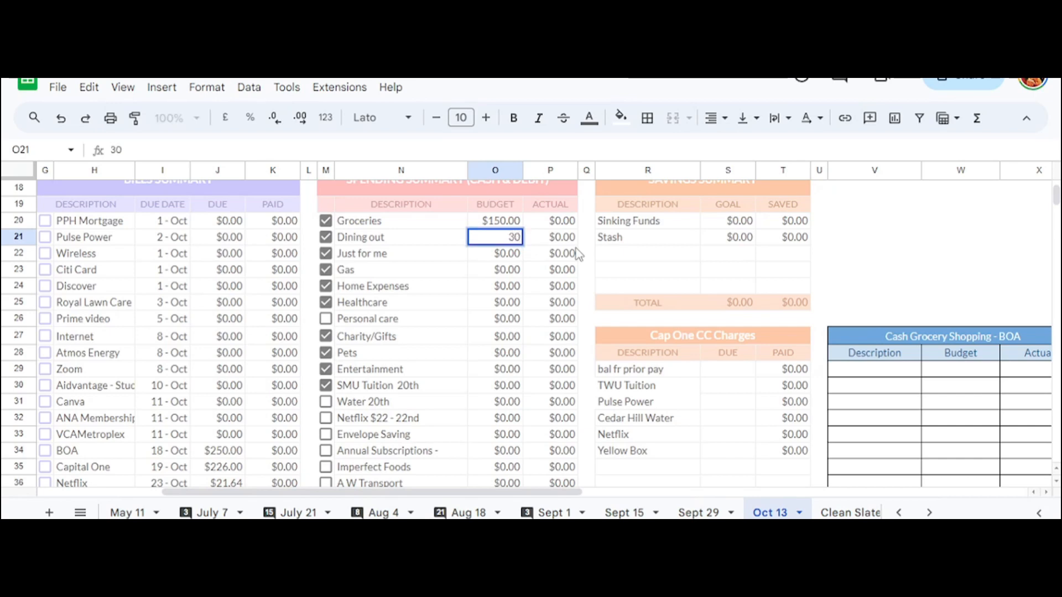
pyautogui.press('Return')
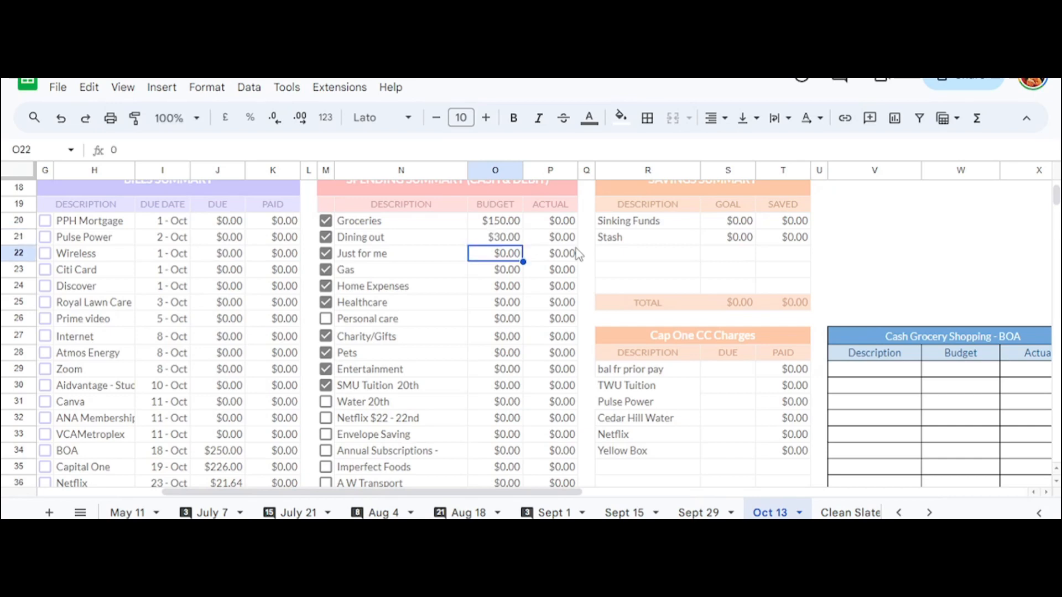
# - In the Spending Summary, set the budget to 75 for Just for me and 80 for Gas
pyautogui.write('75')
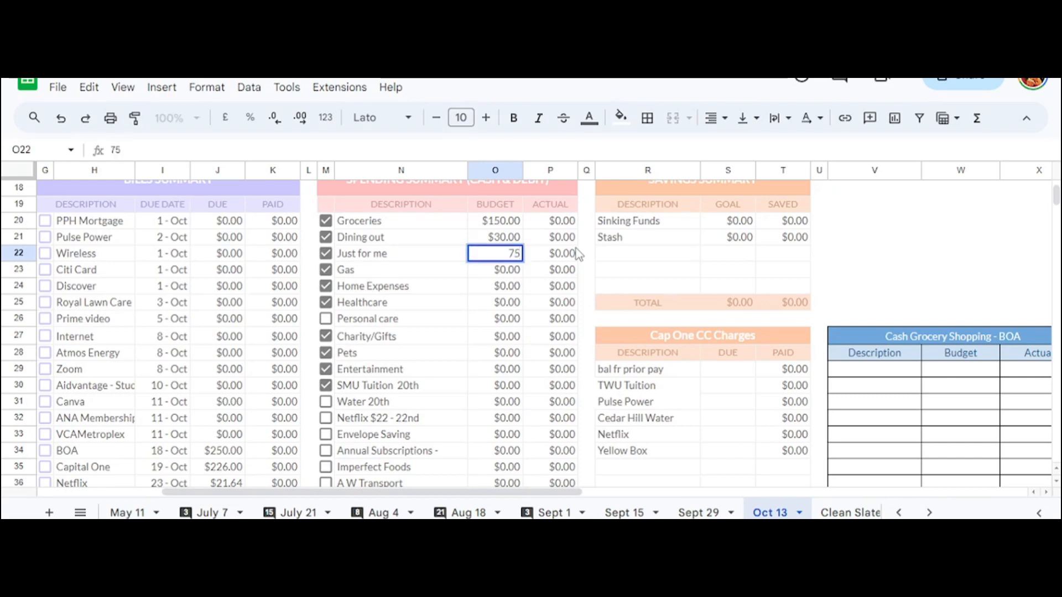
pyautogui.press('Return')
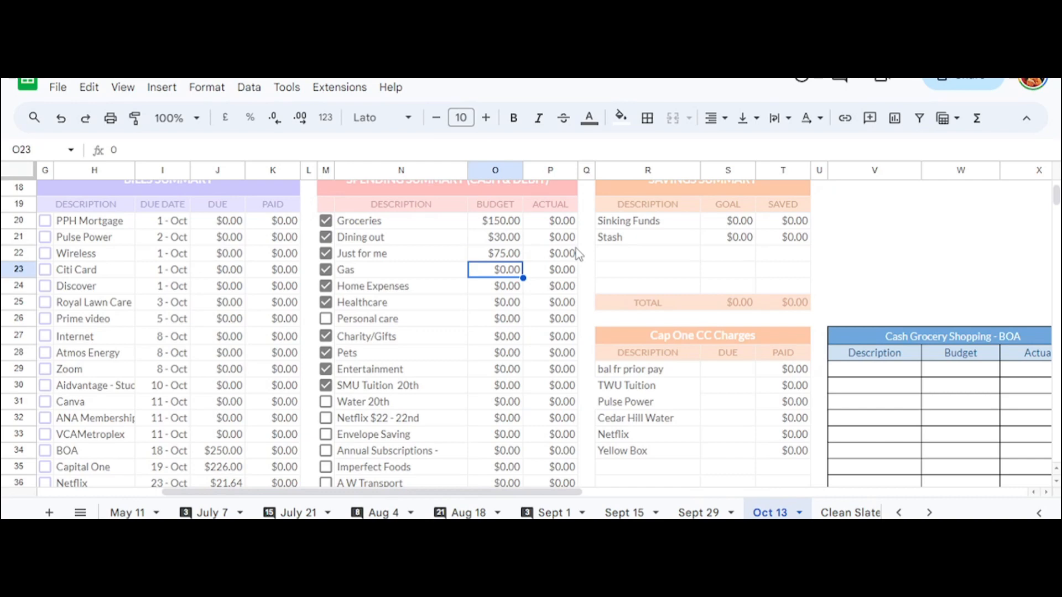
pyautogui.write('80')
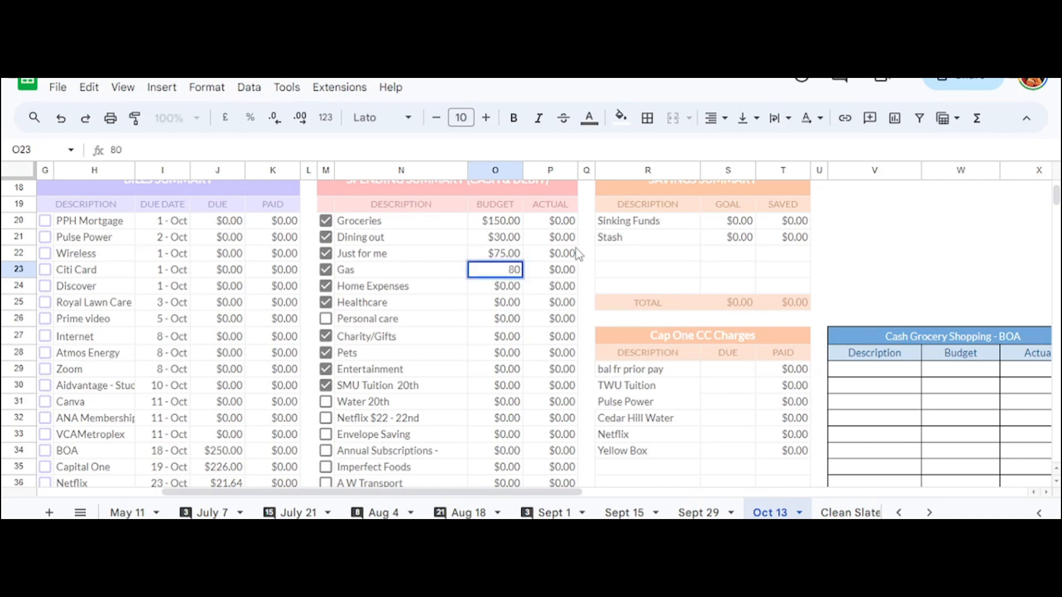
pyautogui.press('Return')
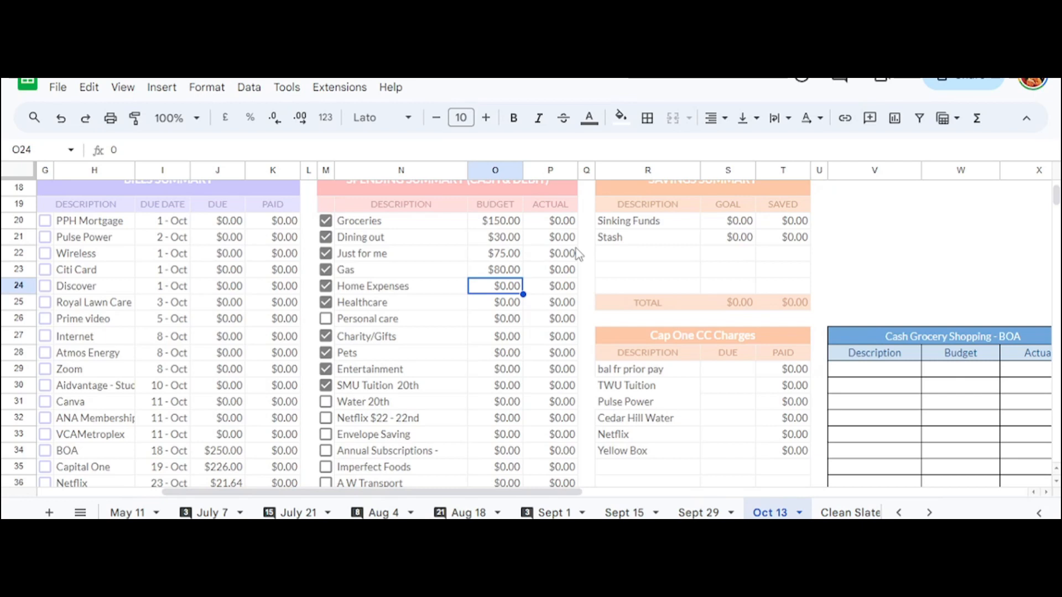
# - Set the budget to 30 for Home Expenses and 30 for Healthcare in the Spending Summary
pyautogui.write('30')
pyautogui.press('Return')
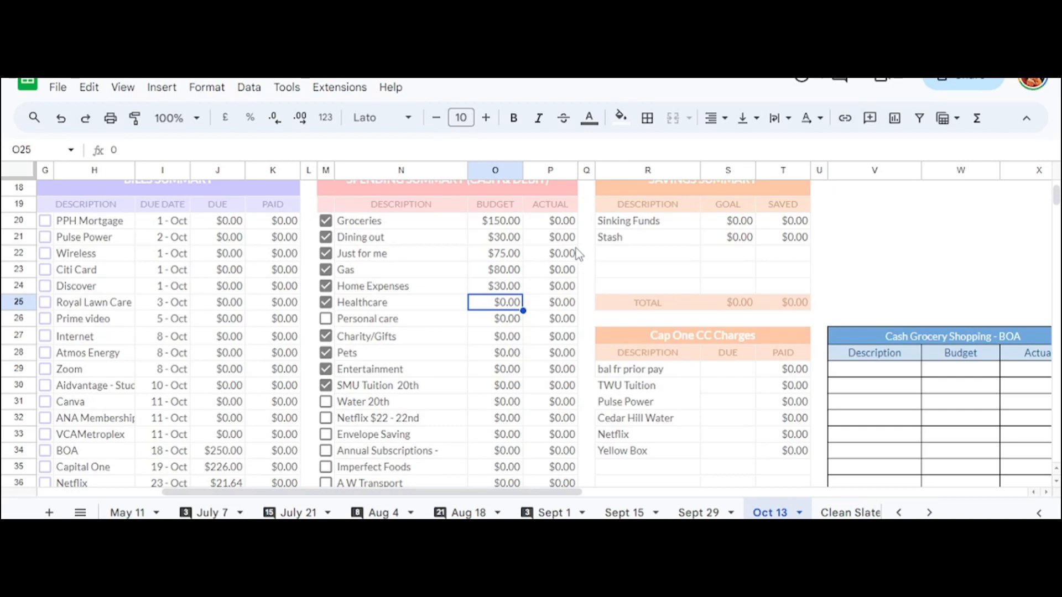
pyautogui.write('30')
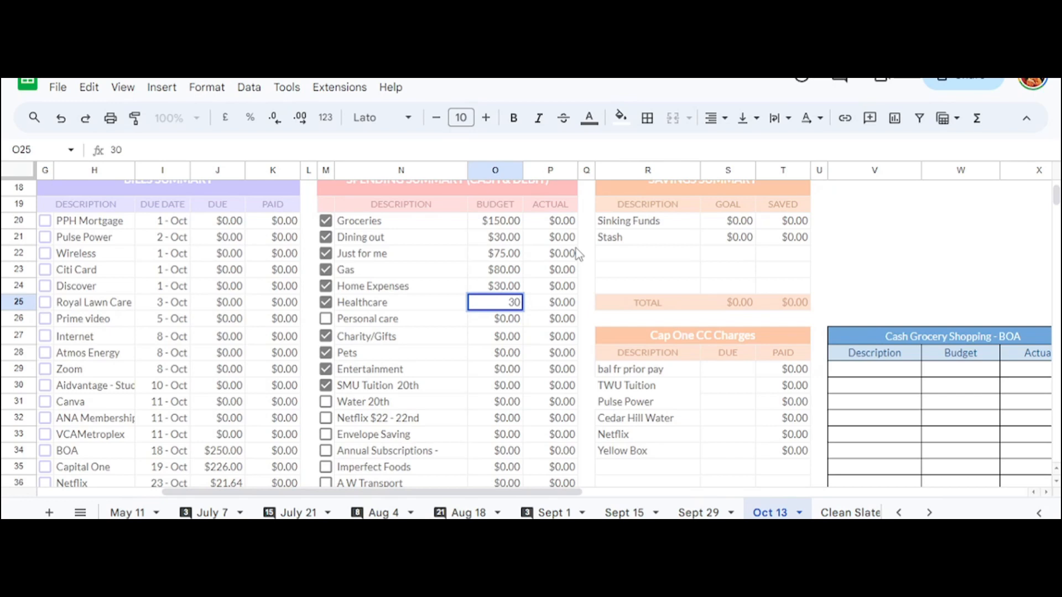
pyautogui.press('Return')
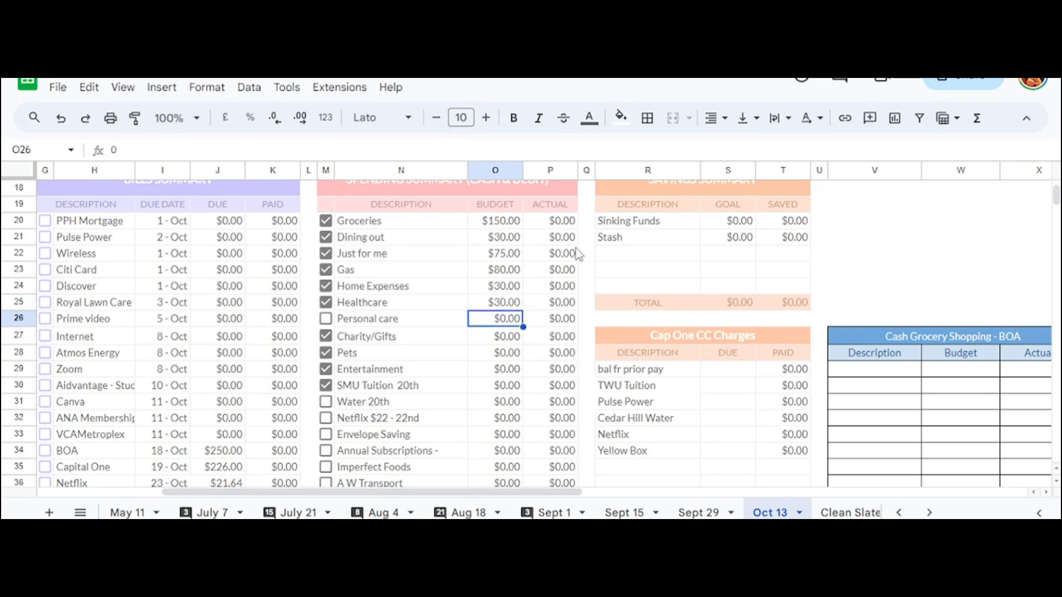
# - Skip Personal care and set the Charity/Gifts budget to 25 in the Spending Summary
pyautogui.press('Down')
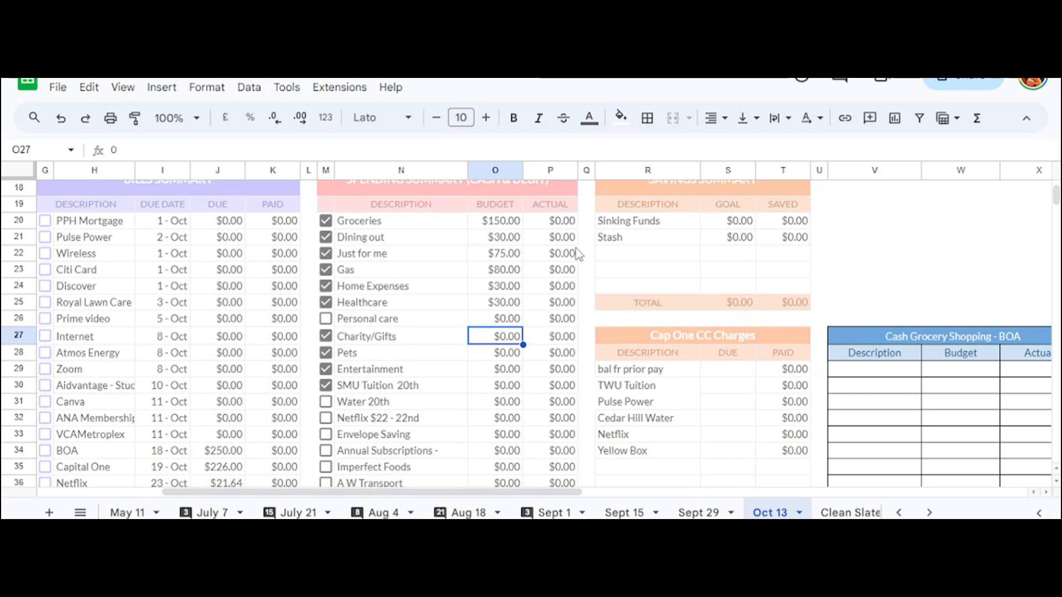
pyautogui.write('25')
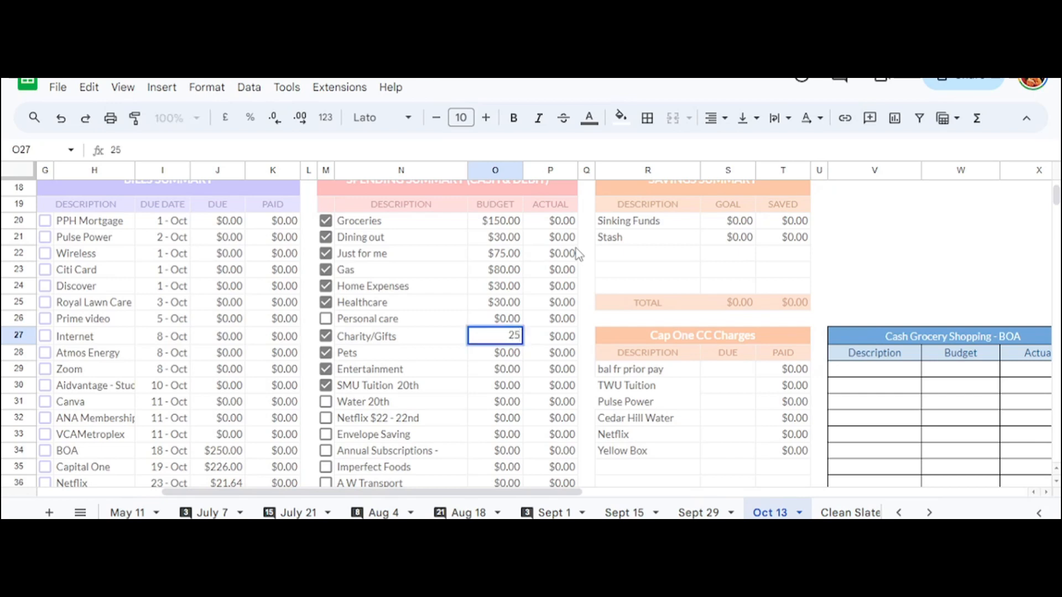
pyautogui.press('Return')
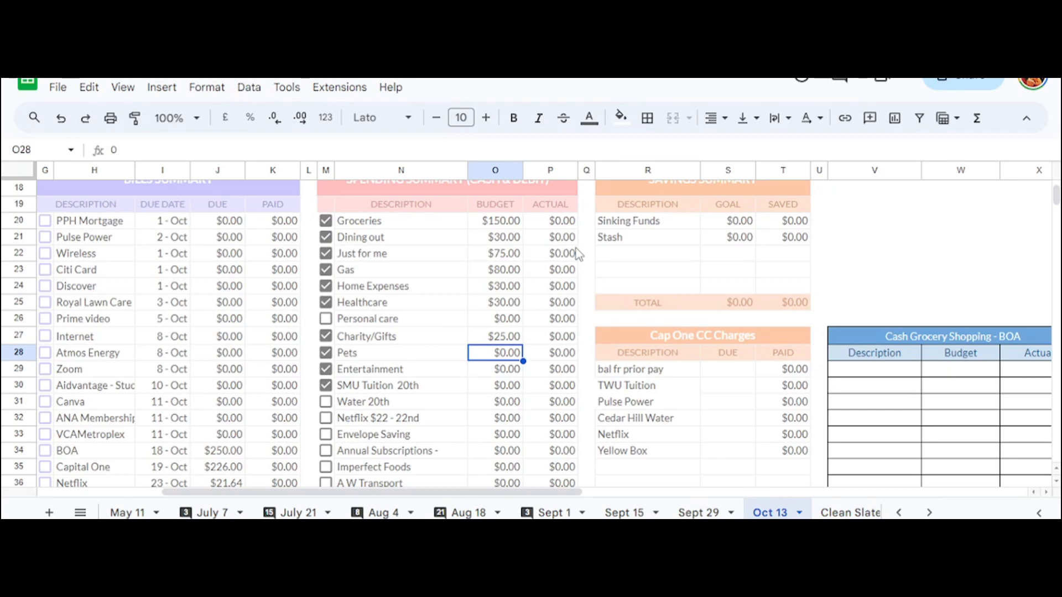
pyautogui.click(575, 253)
pyautogui.write('40')
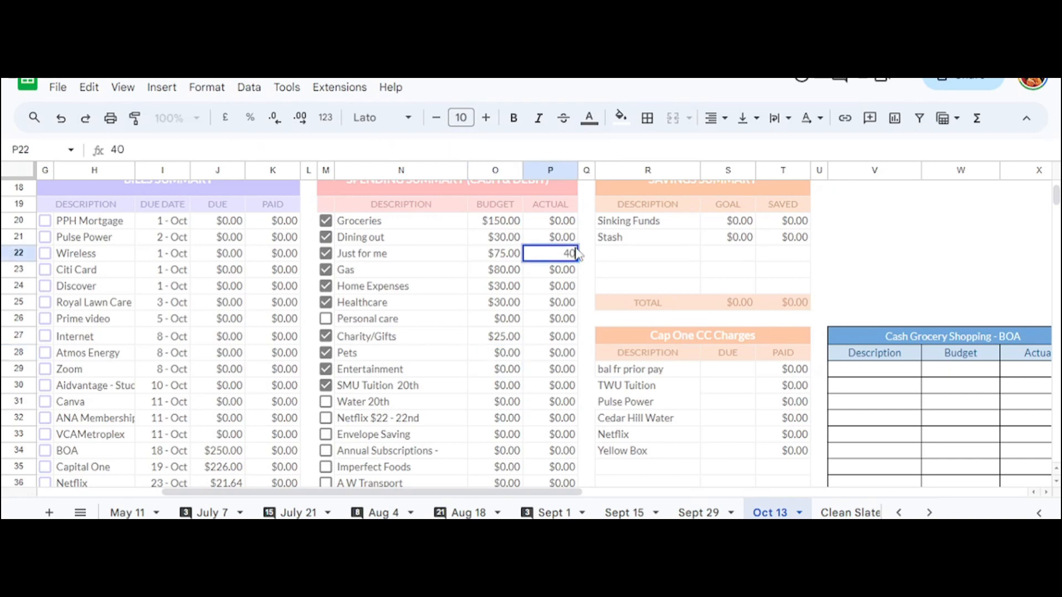
pyautogui.press('BackSpace')
pyautogui.press('BackSpace')
pyautogui.click(496, 385)
# - Restore the Actual formula for Just for me by filling the Groceries formula down to its row
pyautogui.click(562, 224)
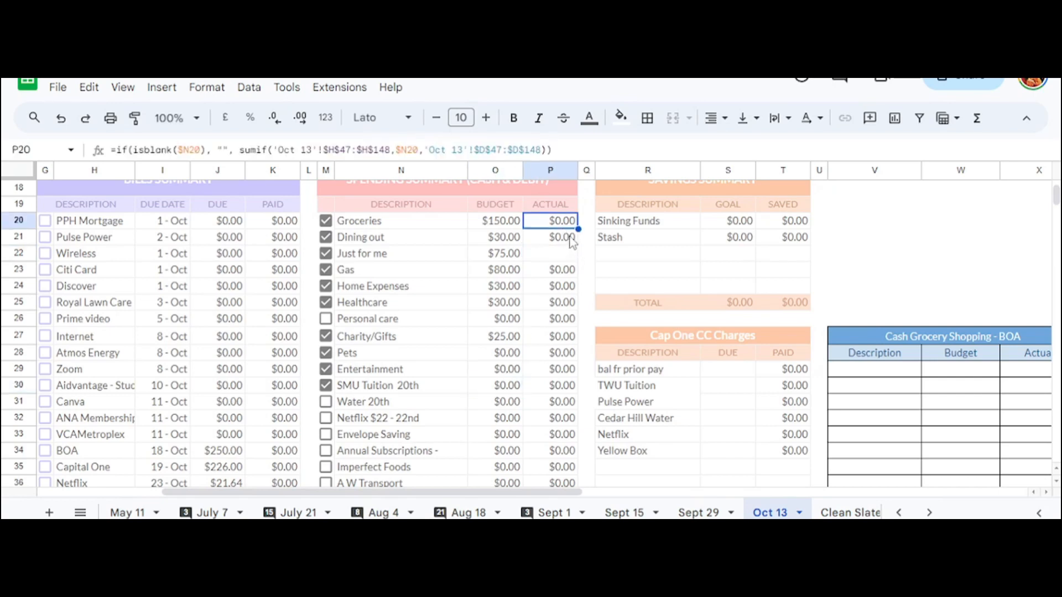
pyautogui.moveTo(578, 229); pyautogui.dragTo(576, 257)
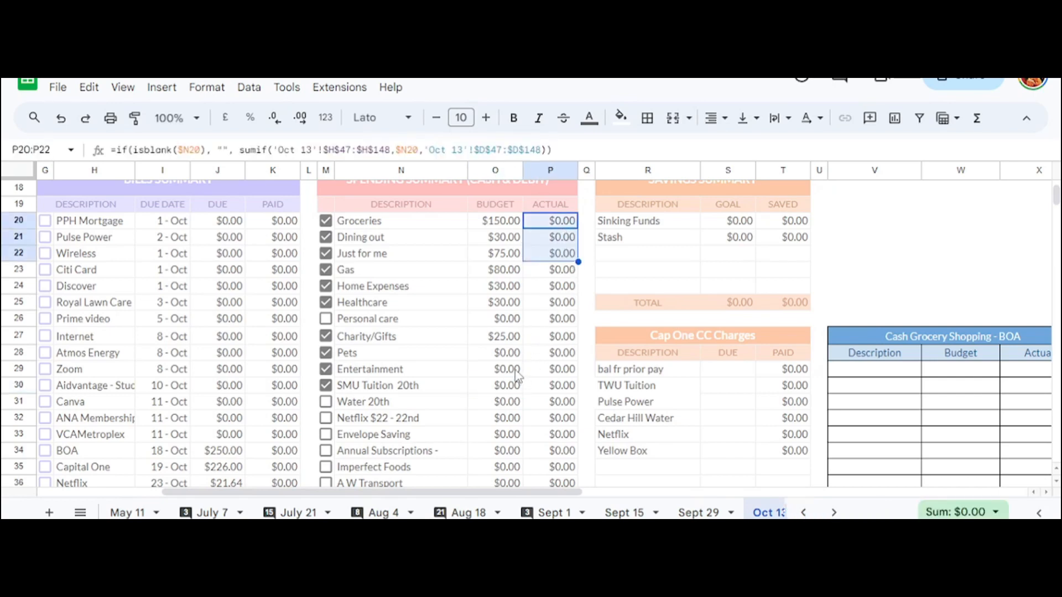
# - In the Spending Summary, set the budget to 40 for Pets and 30 for Entertainment
pyautogui.click(506, 352)
pyautogui.write('4')
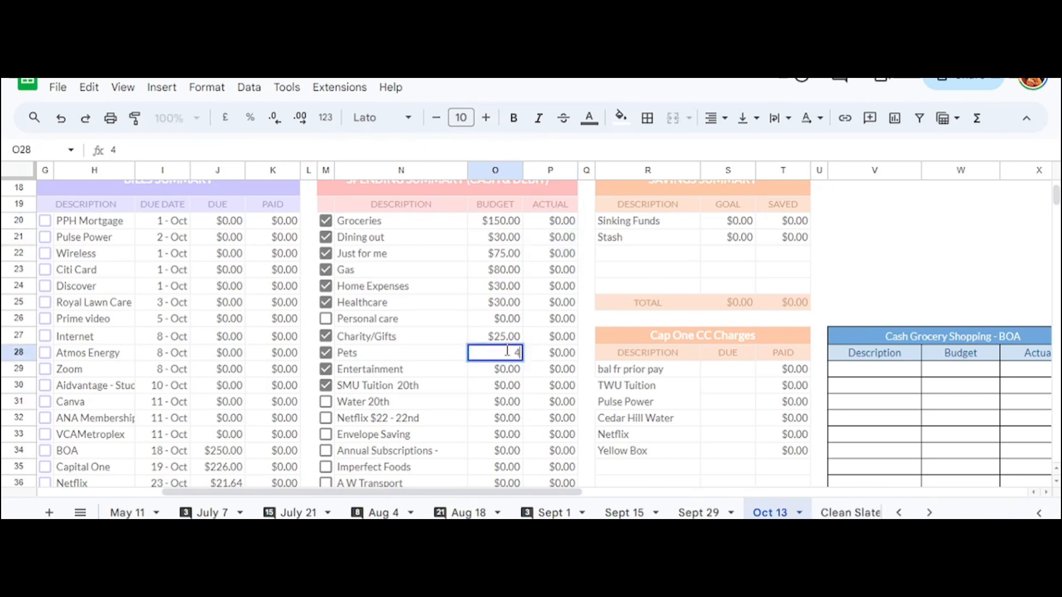
pyautogui.write('0')
pyautogui.press('Return')
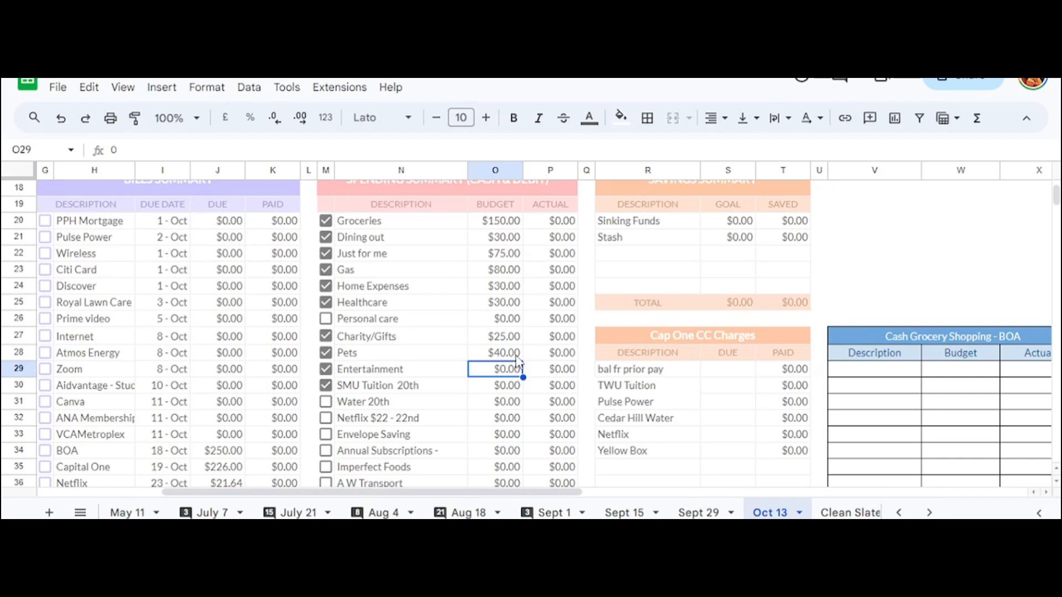
pyautogui.write('40')
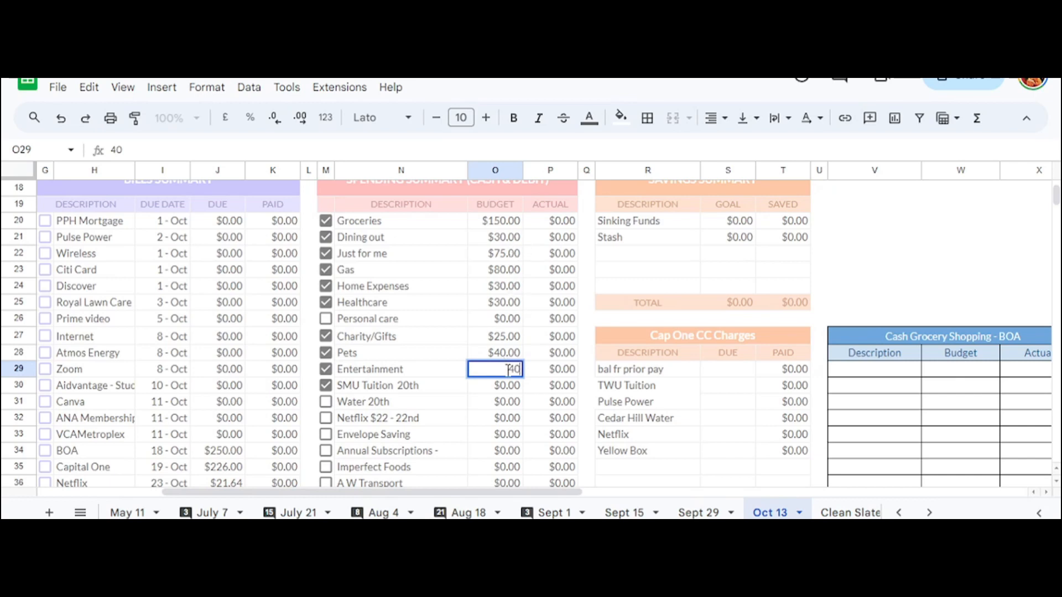
pyautogui.moveTo(507, 368); pyautogui.dragTo(523, 372)
pyautogui.write('30')
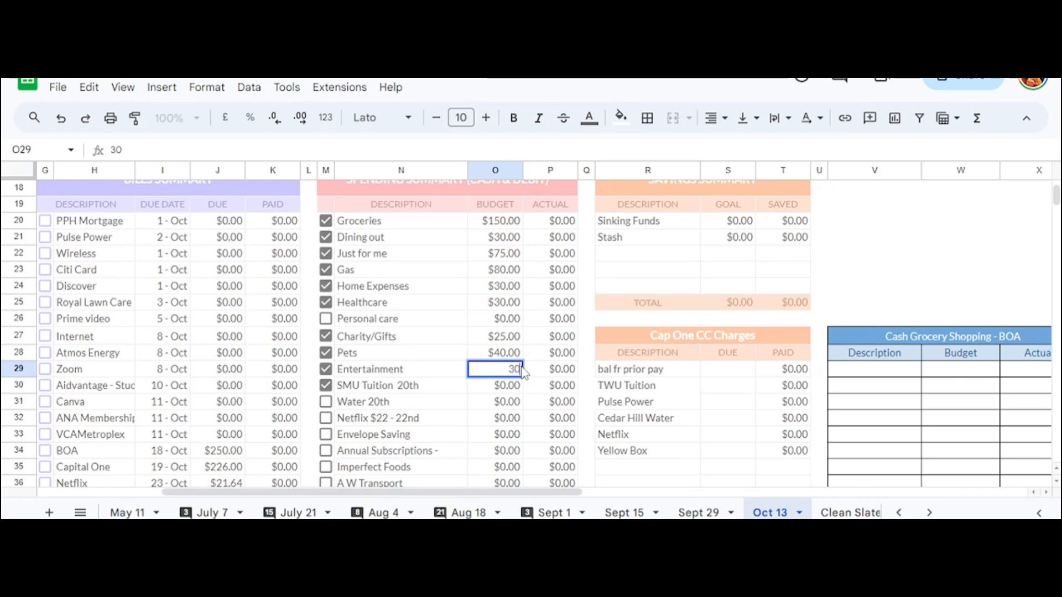
# - Set the SMU Tuition 20th budget to 800 in the Spending Summary
pyautogui.click(508, 387)
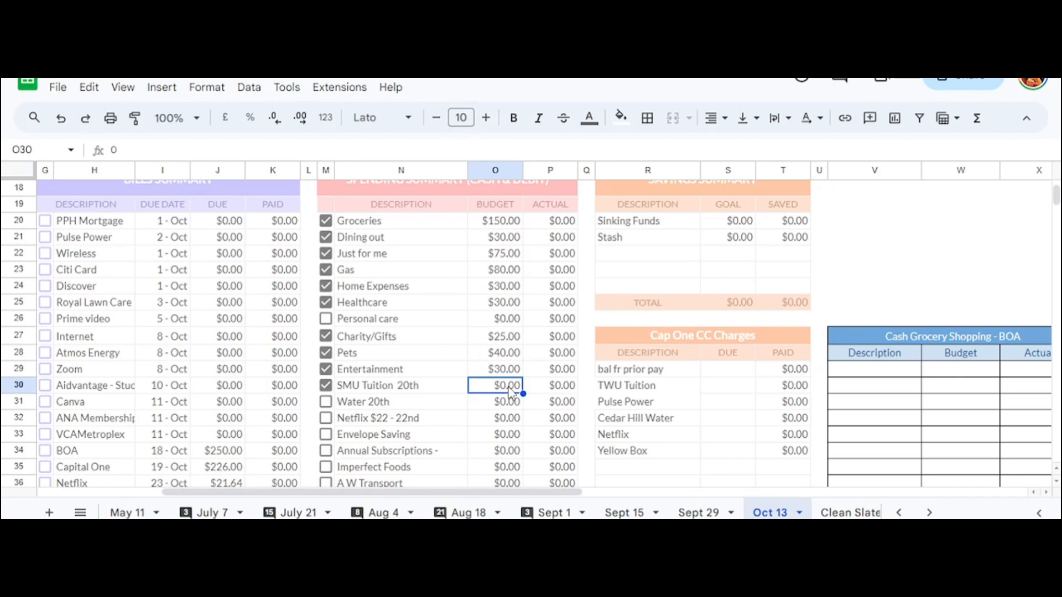
pyautogui.write('800')
pyautogui.press('Return')
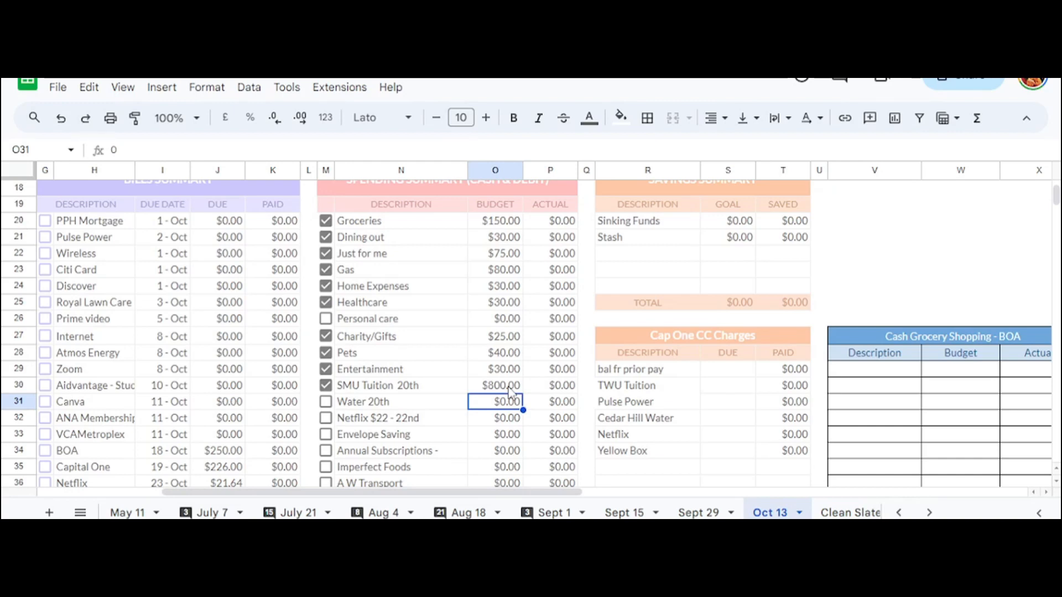
# - Review the bills and spending totals against the income and total remaining in the Budget Summary
pyautogui.scroll(-3, 508, 369)
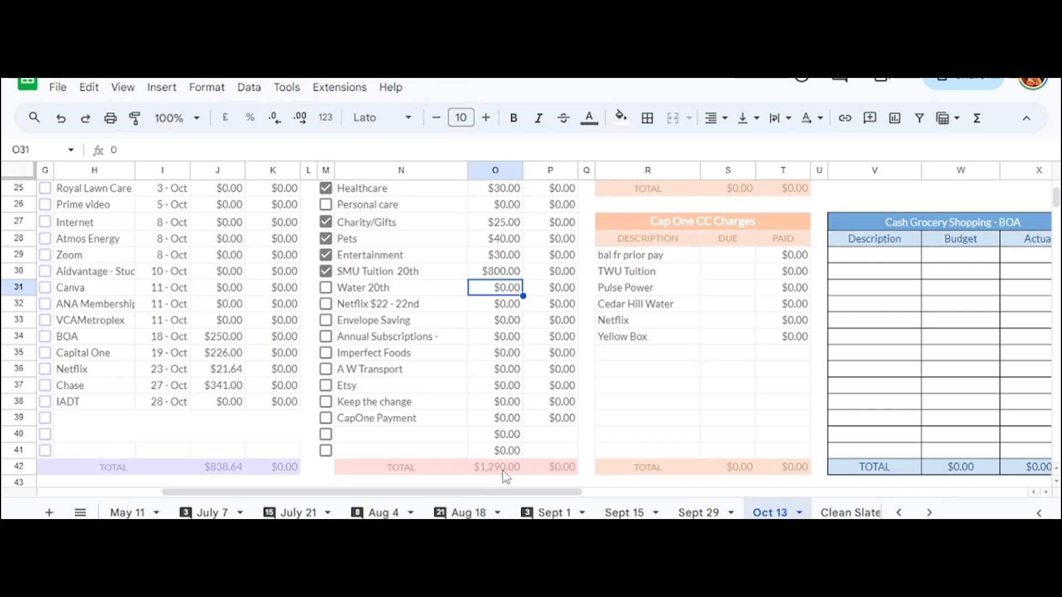
pyautogui.moveTo(499, 492); pyautogui.dragTo(377, 493)
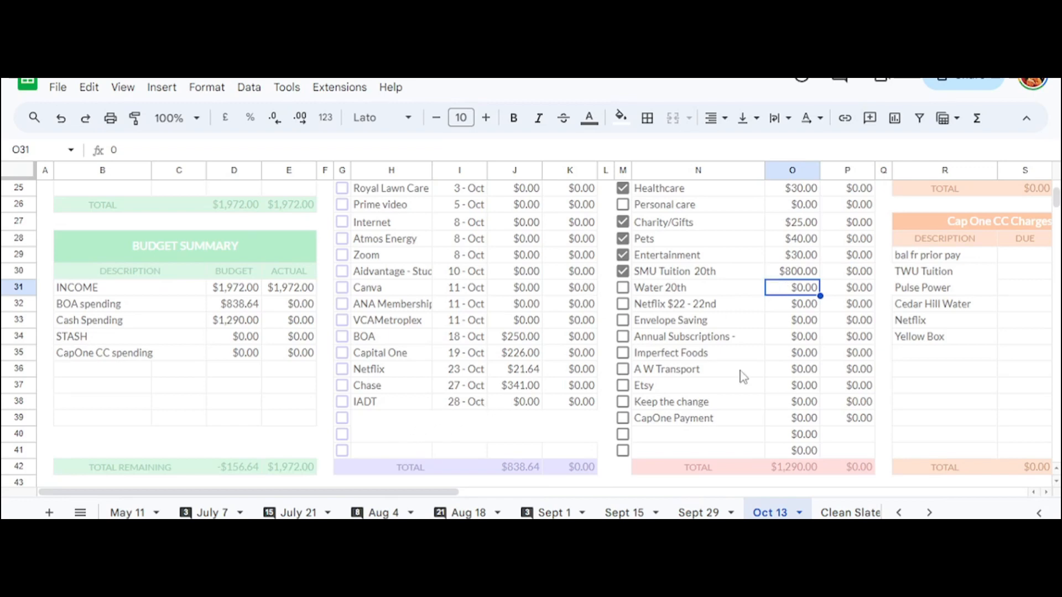
pyautogui.scroll(3, 741, 370)
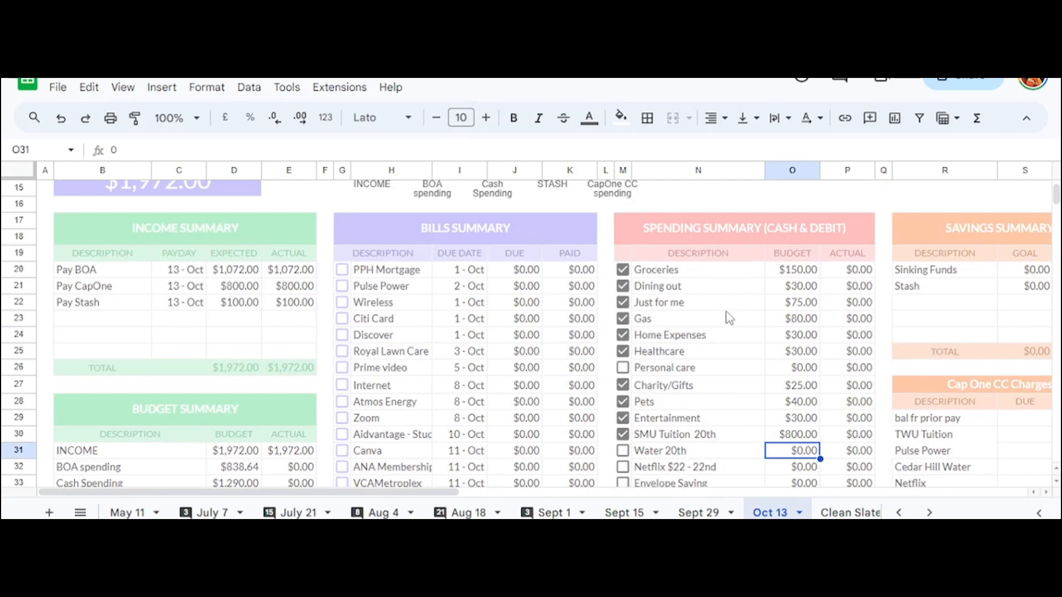
pyautogui.scroll(-2, 696, 363)
pyautogui.scroll(3, 697, 364)
pyautogui.scroll(-2, 722, 419)
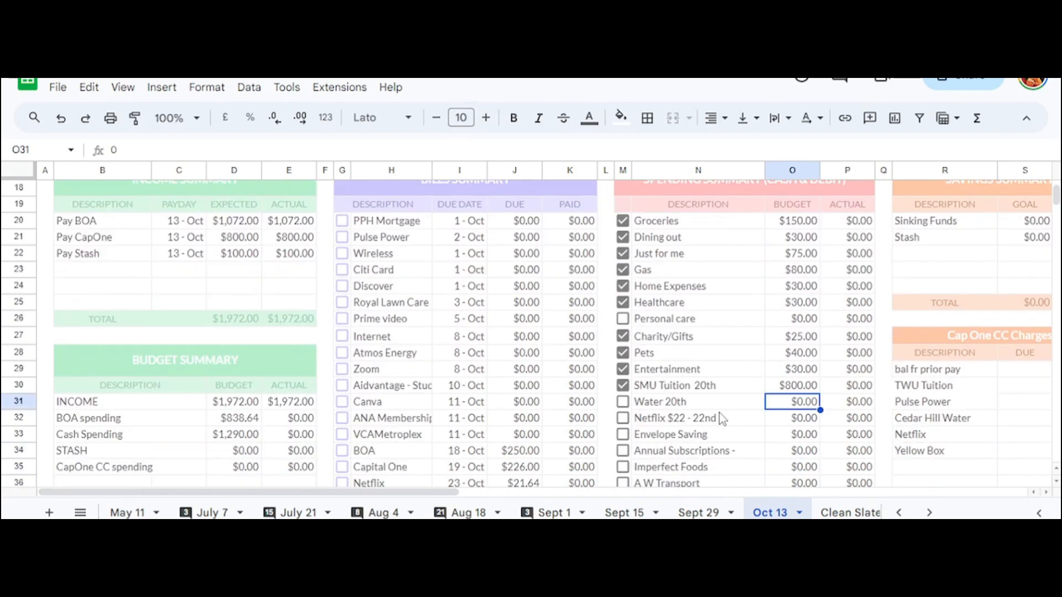
pyautogui.scroll(-2, 720, 412)
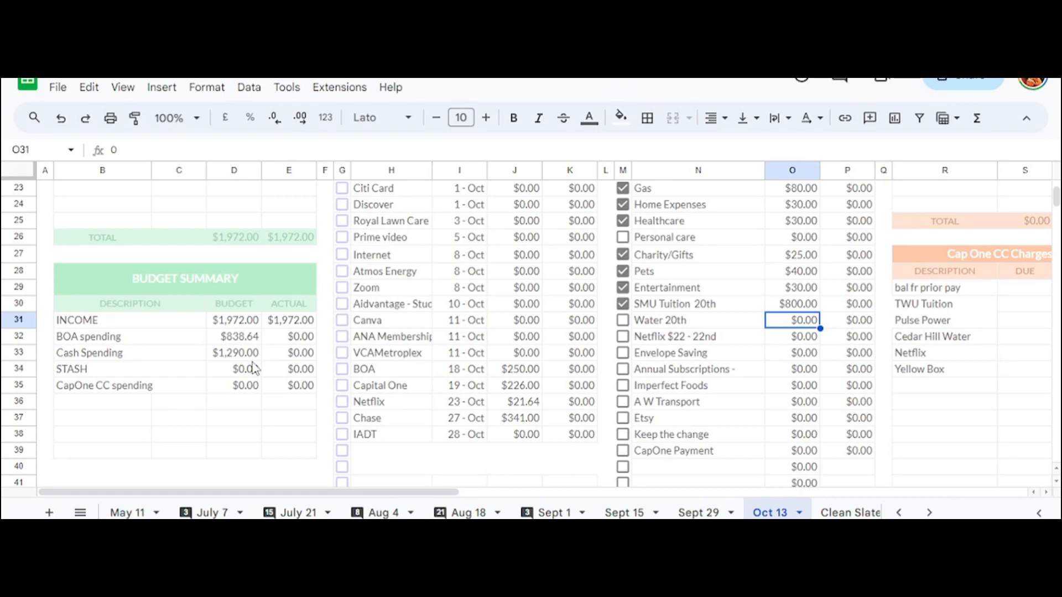
pyautogui.scroll(-2, 255, 367)
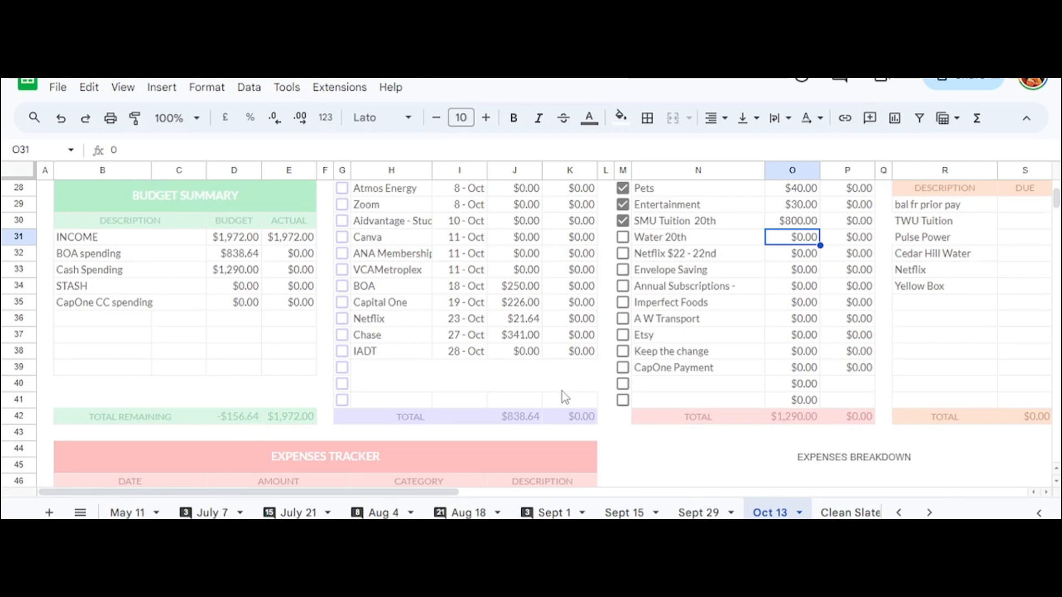
pyautogui.scroll(4, 562, 394)
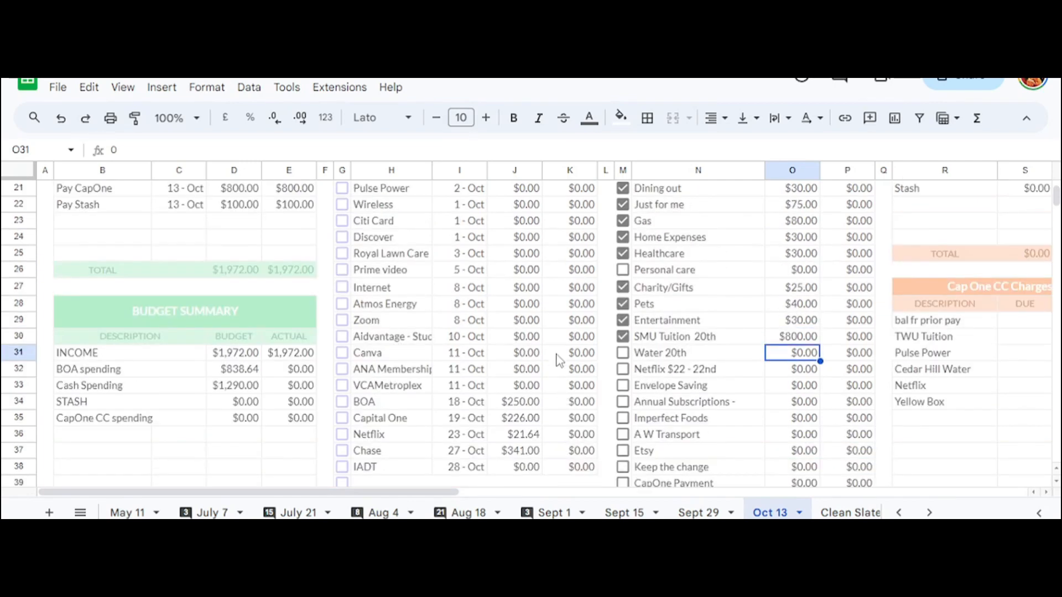
pyautogui.click(527, 241)
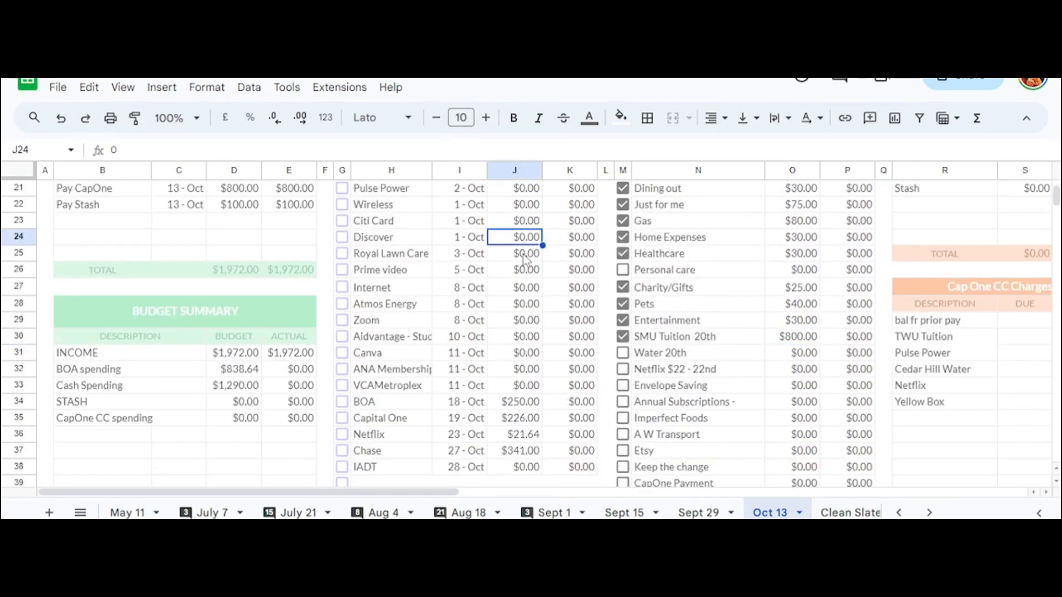
pyautogui.scroll(-2, 528, 268)
pyautogui.scroll(2, 529, 277)
pyautogui.scroll(3, 747, 311)
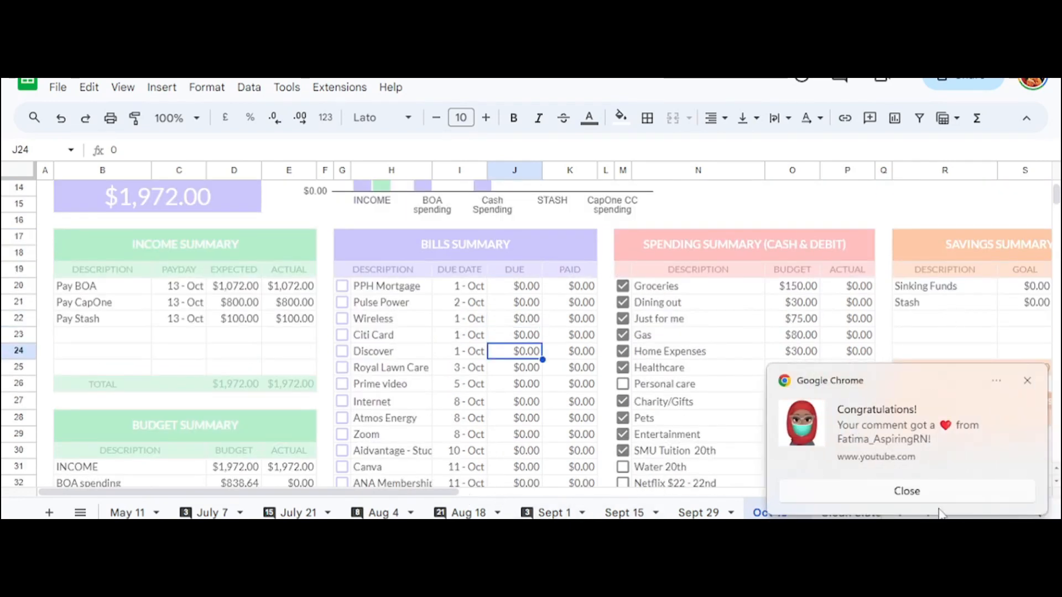
# - Dismiss the Chrome notifications and check the Savings Summary goals against the remaining amount in the Budget Summary
pyautogui.click(938, 505)
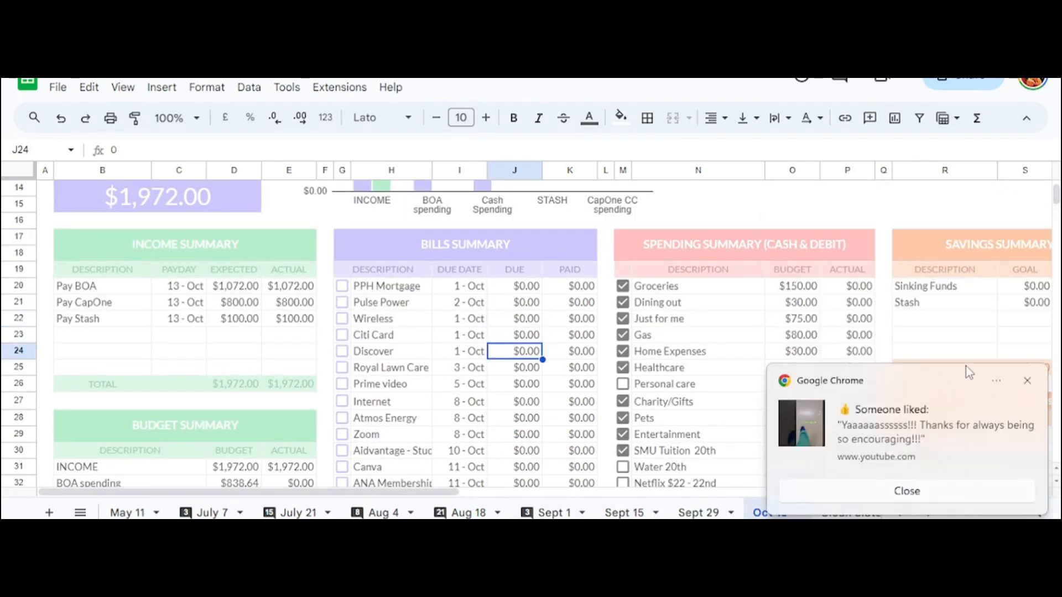
pyautogui.click(939, 495)
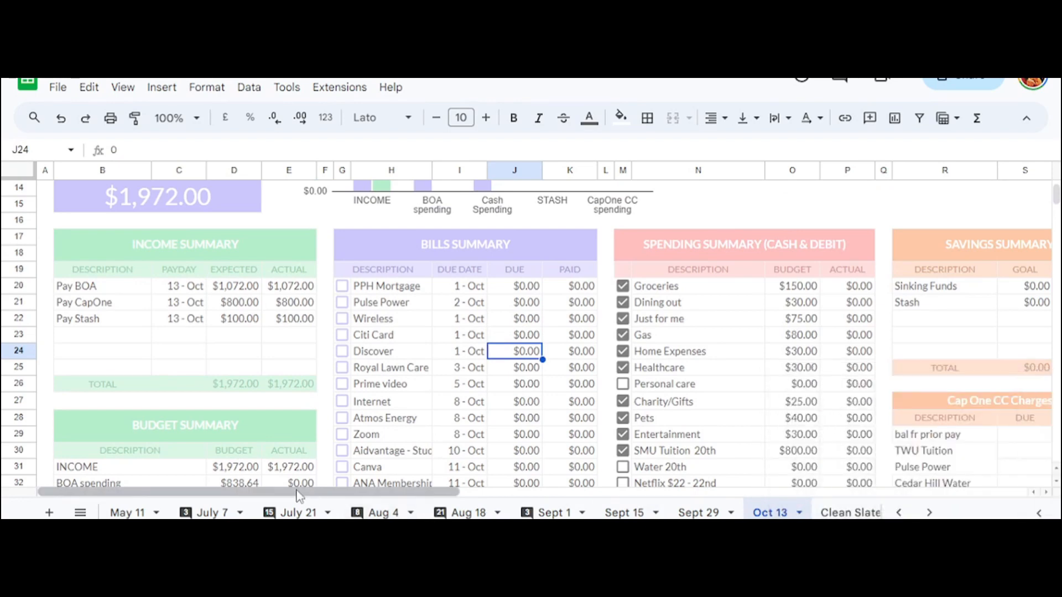
pyautogui.moveTo(373, 492); pyautogui.dragTo(570, 504)
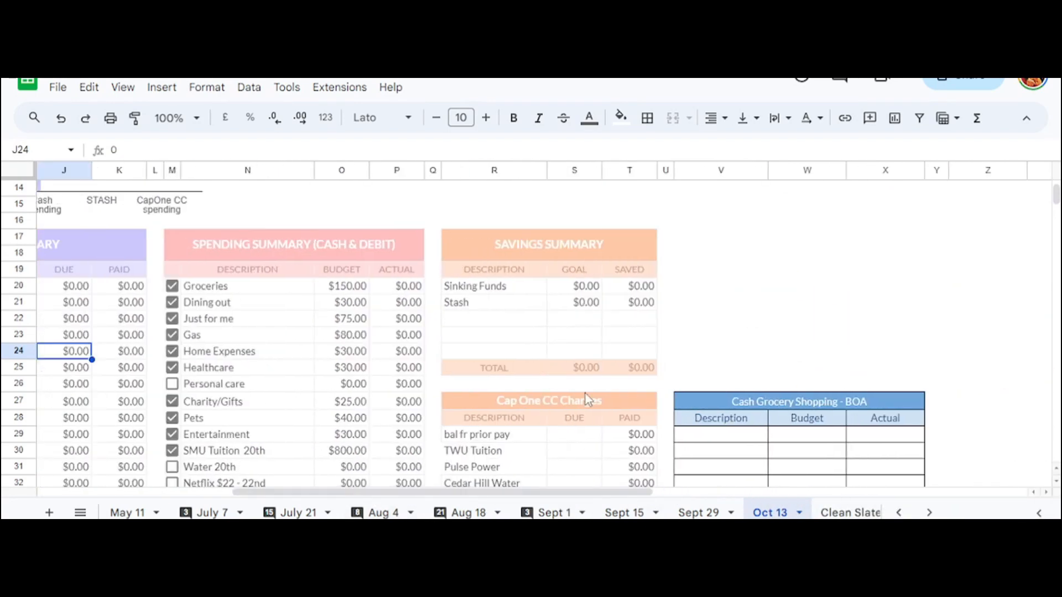
pyautogui.scroll(1, 596, 327)
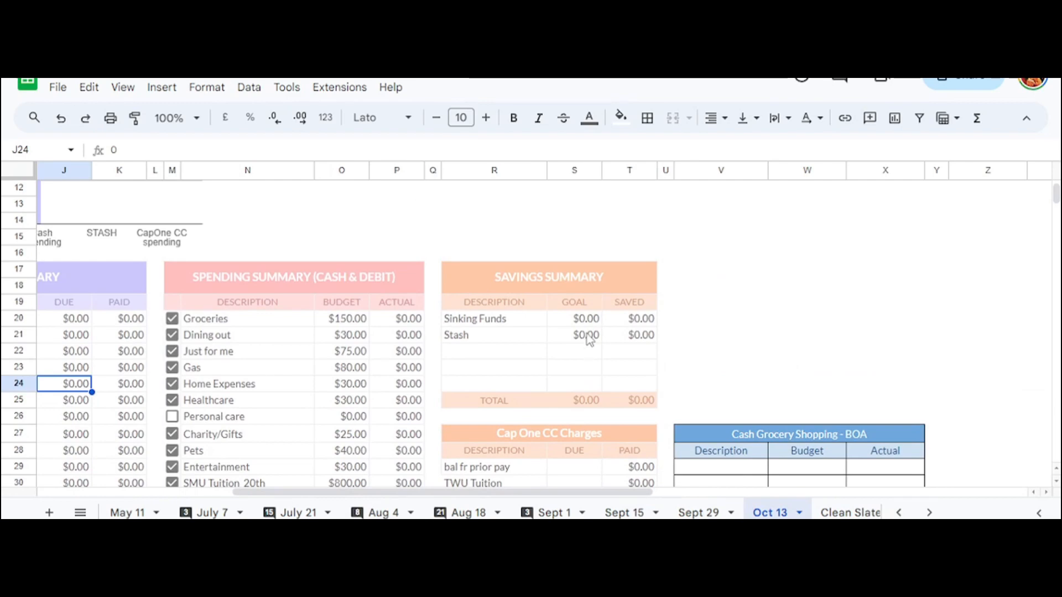
pyautogui.click(627, 324)
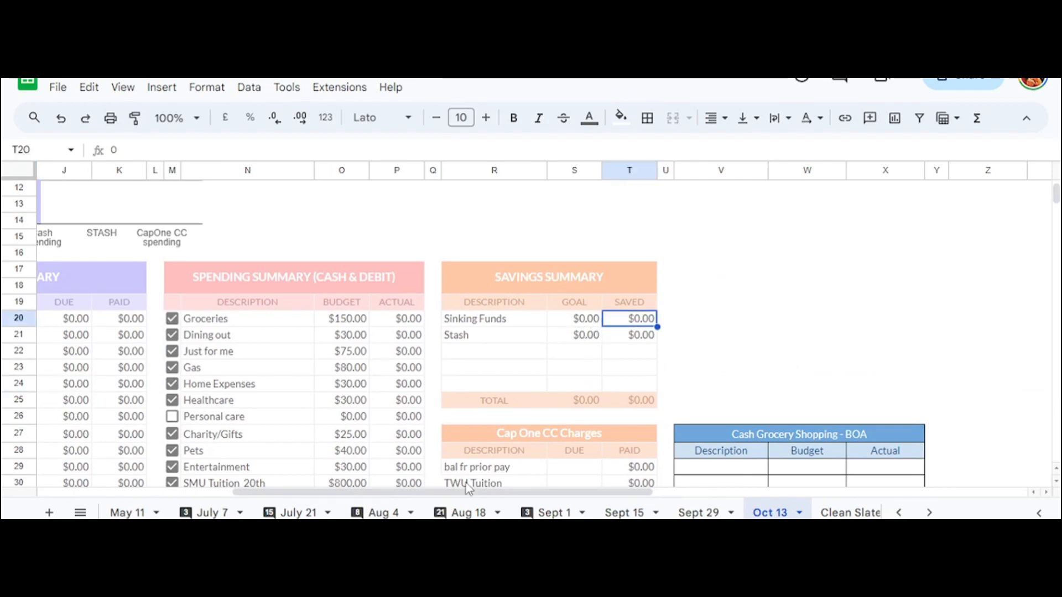
pyautogui.moveTo(401, 492); pyautogui.dragTo(387, 492)
pyautogui.hscroll(-5, 387, 487)
pyautogui.scroll(-6, 376, 381)
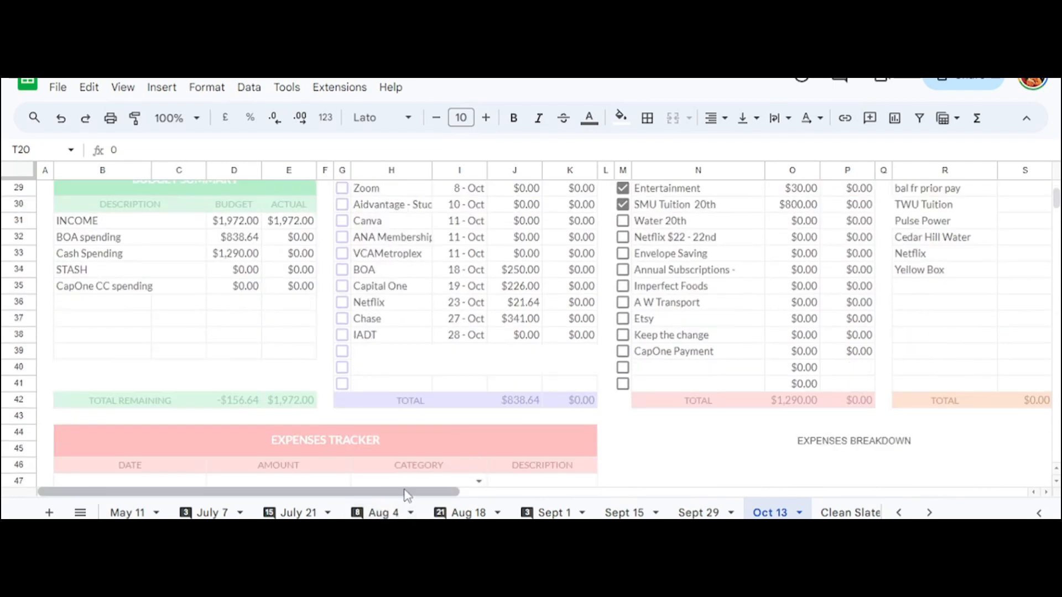
pyautogui.moveTo(408, 492); pyautogui.dragTo(673, 479)
pyautogui.scroll(5, 553, 332)
pyautogui.hscroll(-2, 553, 332)
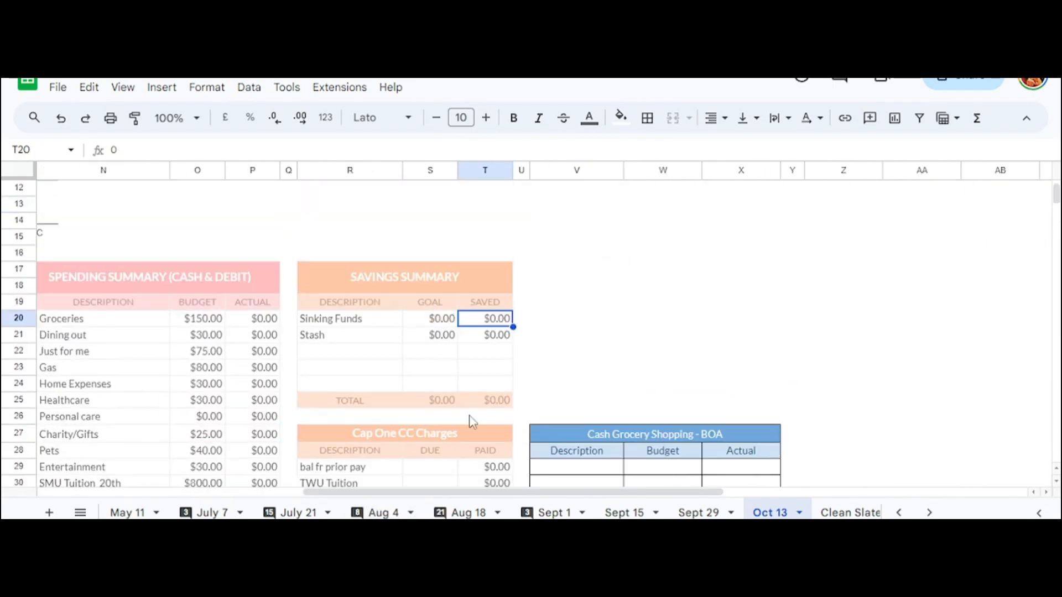
# - Set the Sinking Funds goal to -156 in the Savings Summary
pyautogui.click(524, 286)
pyautogui.write('-$156')
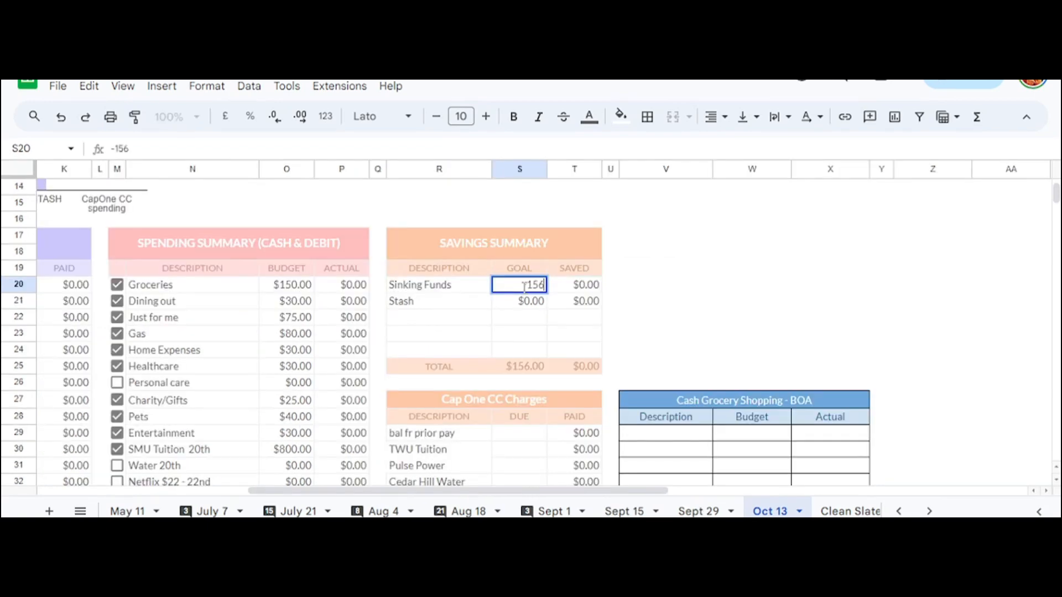
pyautogui.press('Return')
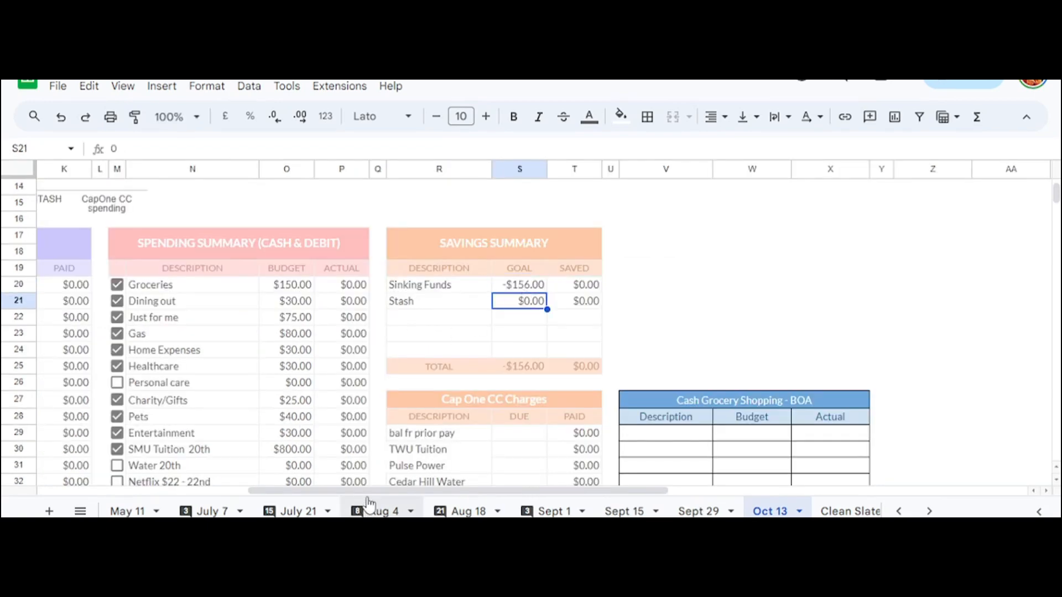
# - Check how the Sinking Funds goal carries into the Budget Summary and its total remaining
pyautogui.moveTo(368, 491); pyautogui.dragTo(158, 491)
pyautogui.scroll(-5, 191, 396)
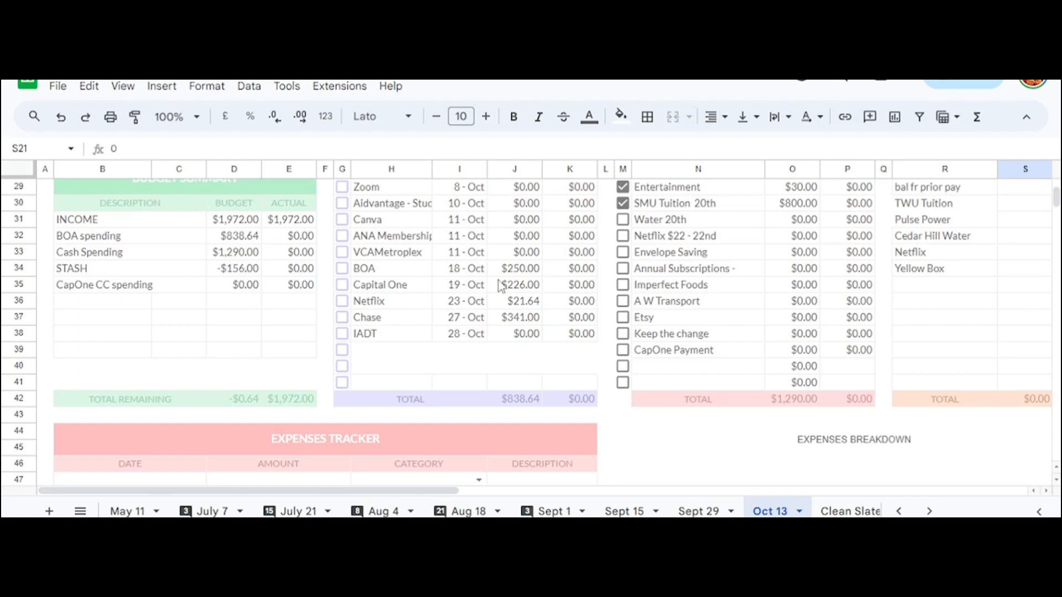
pyautogui.scroll(5, 827, 343)
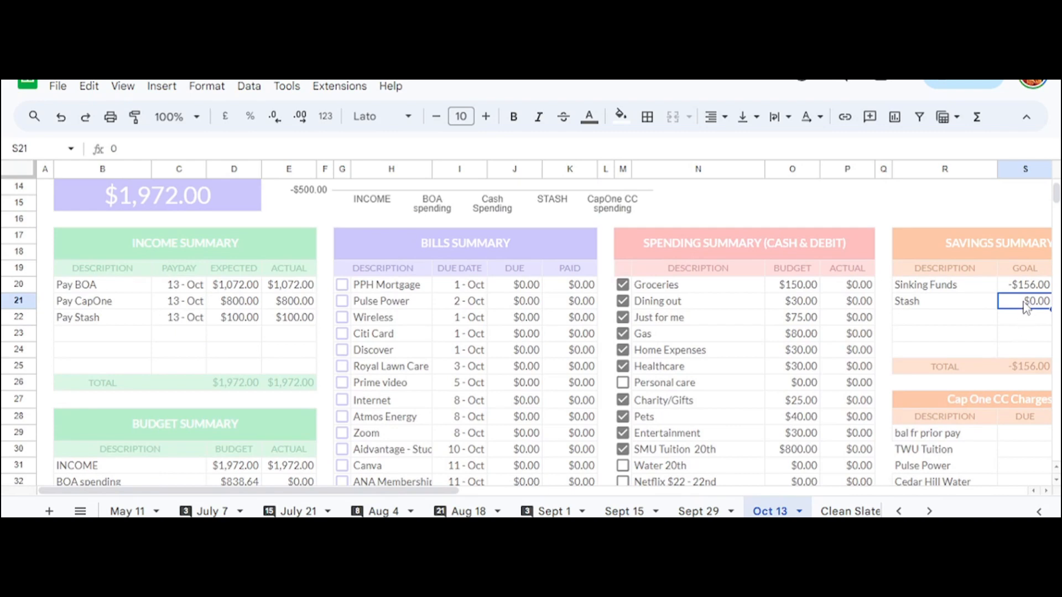
pyautogui.scroll(-3, 393, 437)
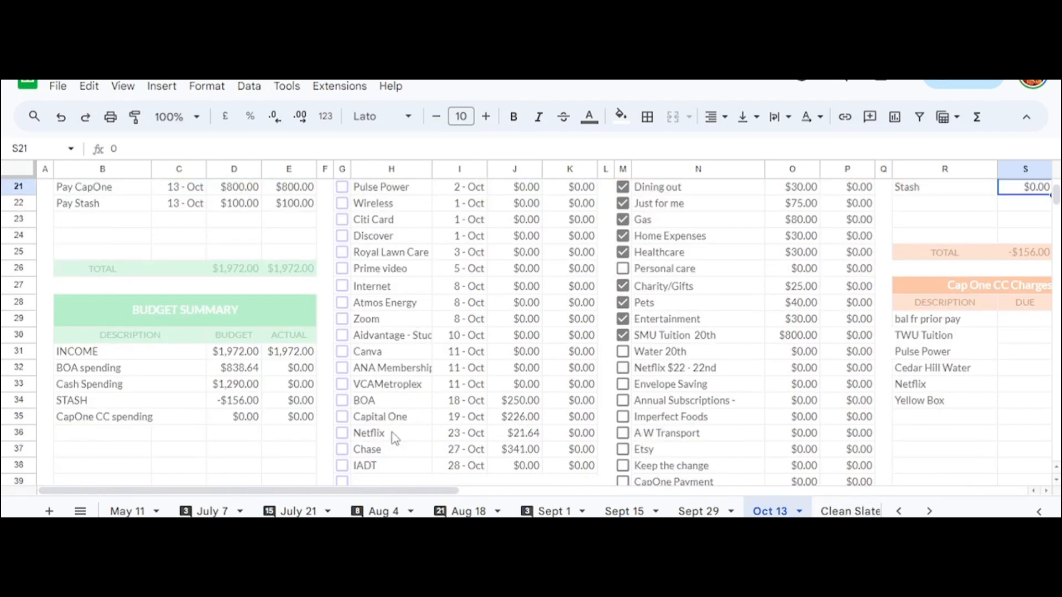
pyautogui.scroll(-1, 393, 438)
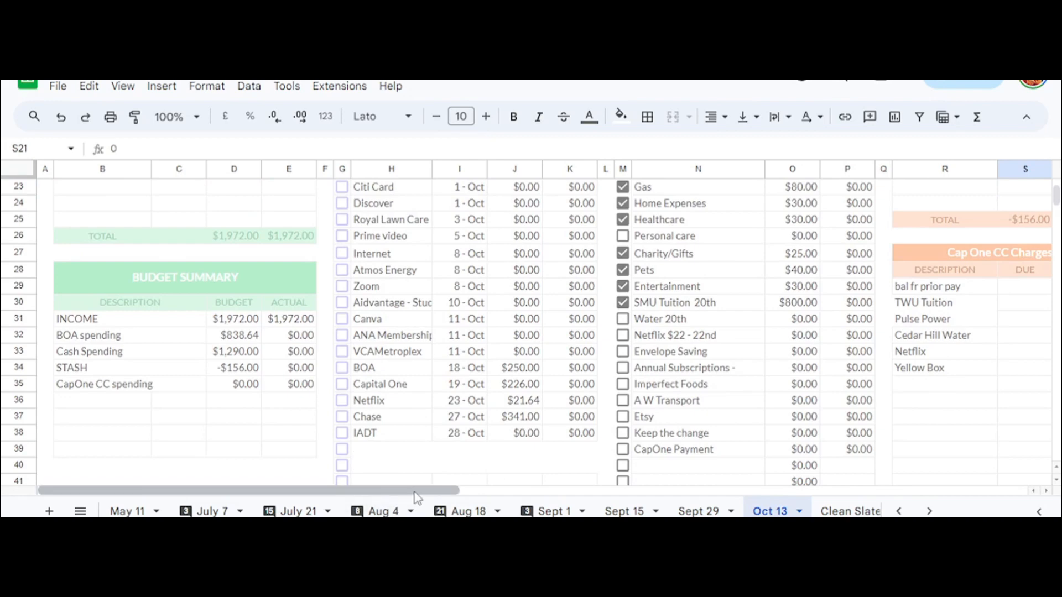
pyautogui.moveTo(415, 491); pyautogui.dragTo(553, 493)
pyautogui.scroll(4, 646, 464)
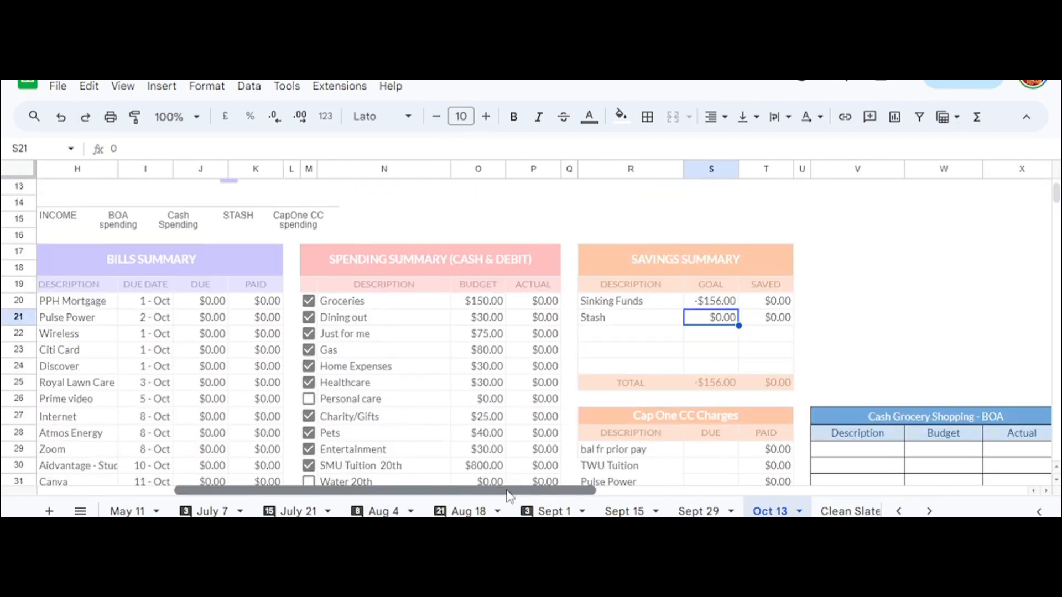
pyautogui.moveTo(510, 496); pyautogui.dragTo(374, 493)
pyautogui.scroll(-3, 306, 438)
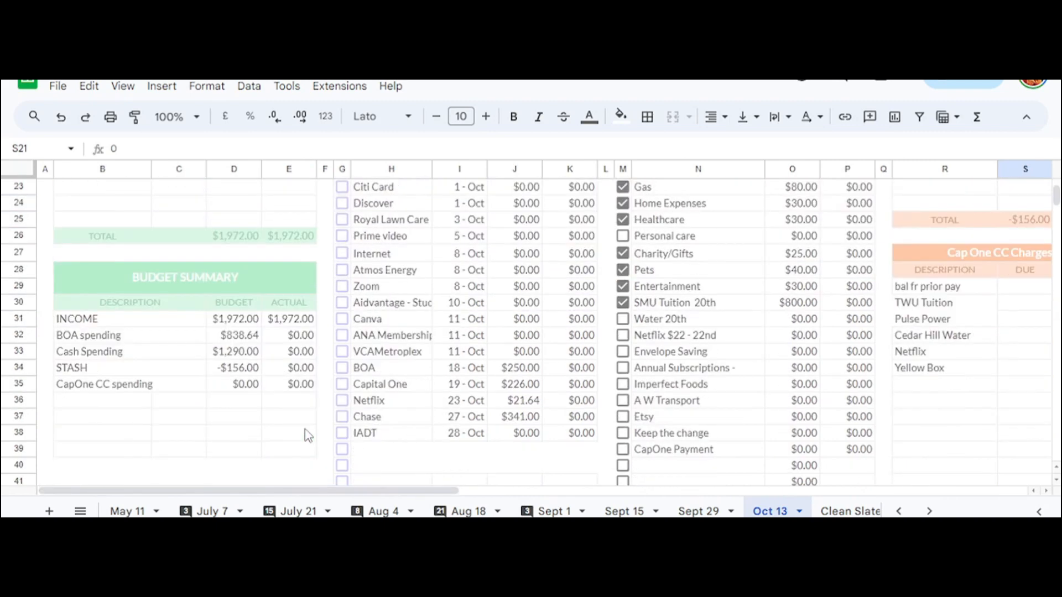
# - Rename the STASH row in the Budget Summary as Sinking Funds
pyautogui.click(84, 367)
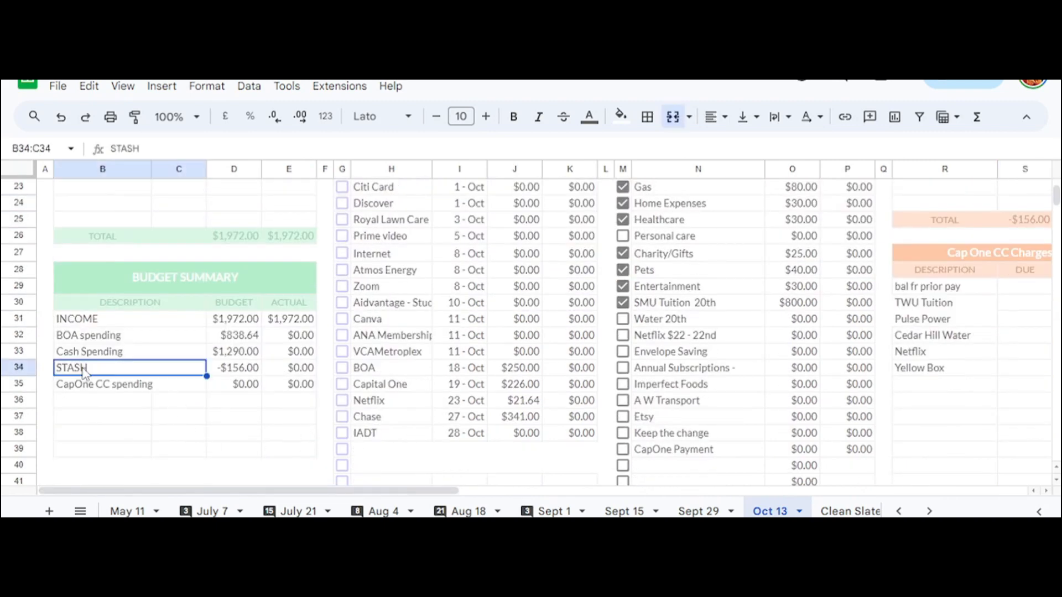
pyautogui.write('Sinkinkg')
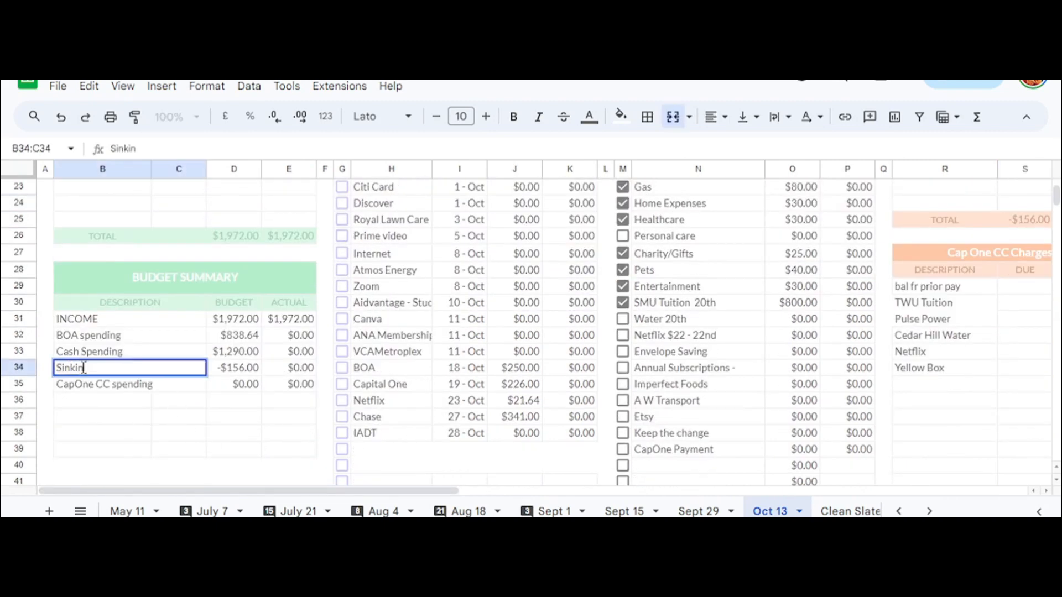
pyautogui.press('BackSpace')
pyautogui.press('BackSpace')
pyautogui.write('g Funds')
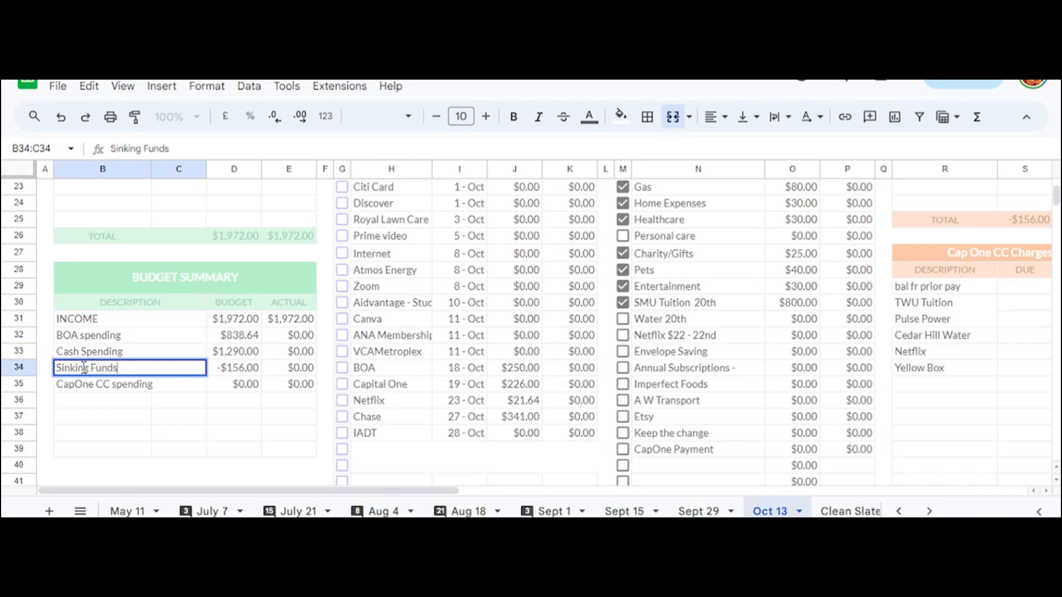
pyautogui.press('Tab')
# - Review the Budget Summary's total remaining against the income, bills and spending amounts
pyautogui.scroll(-5, 238, 412)
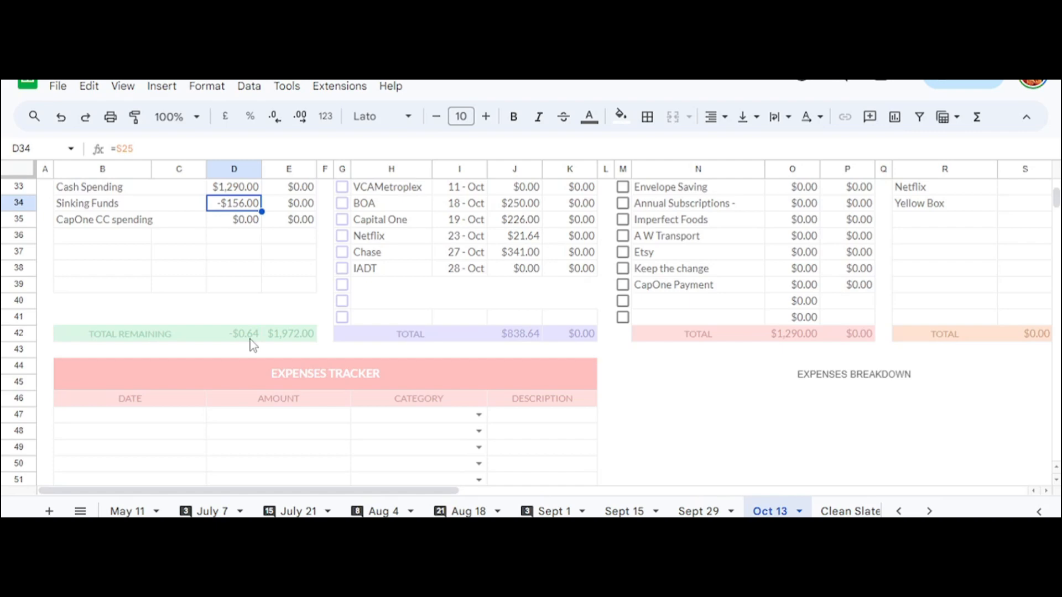
pyautogui.scroll(2, 363, 354)
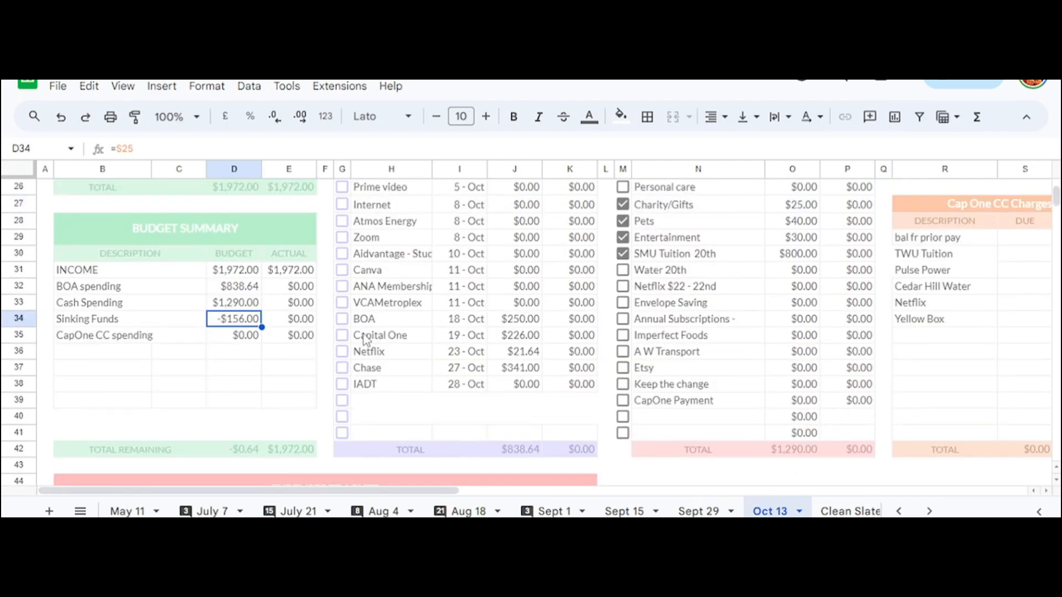
pyautogui.scroll(2, 365, 339)
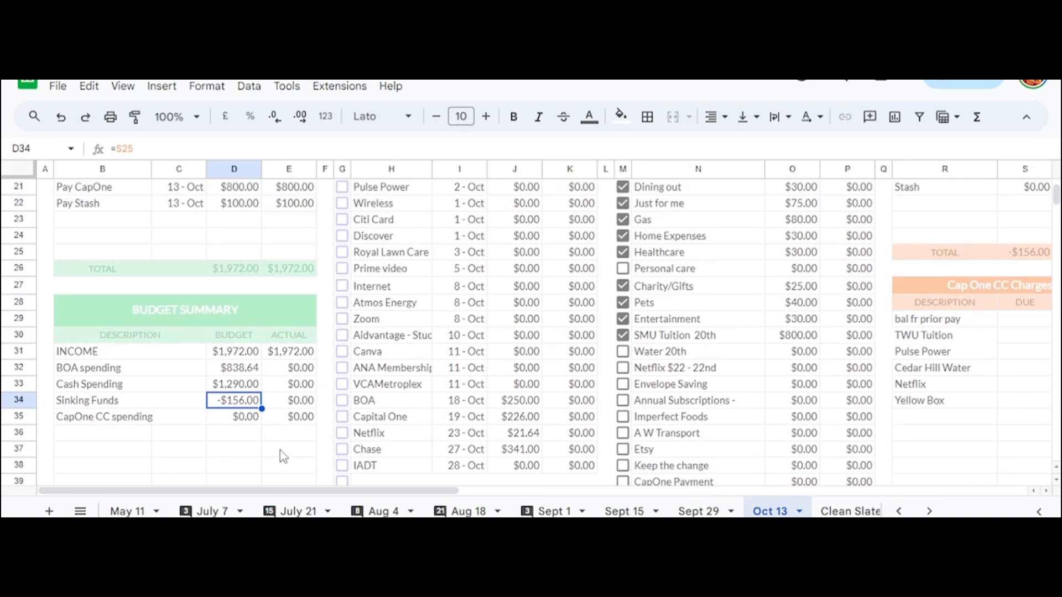
pyautogui.scroll(2, 773, 419)
pyautogui.scroll(-1, 772, 419)
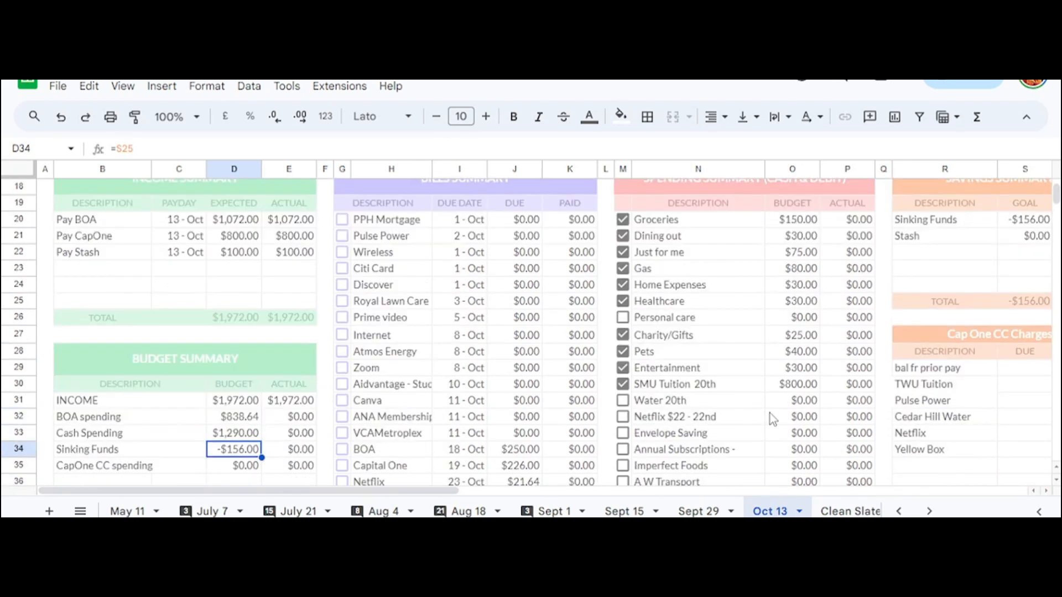
pyautogui.scroll(-1, 770, 413)
pyautogui.scroll(2, 770, 415)
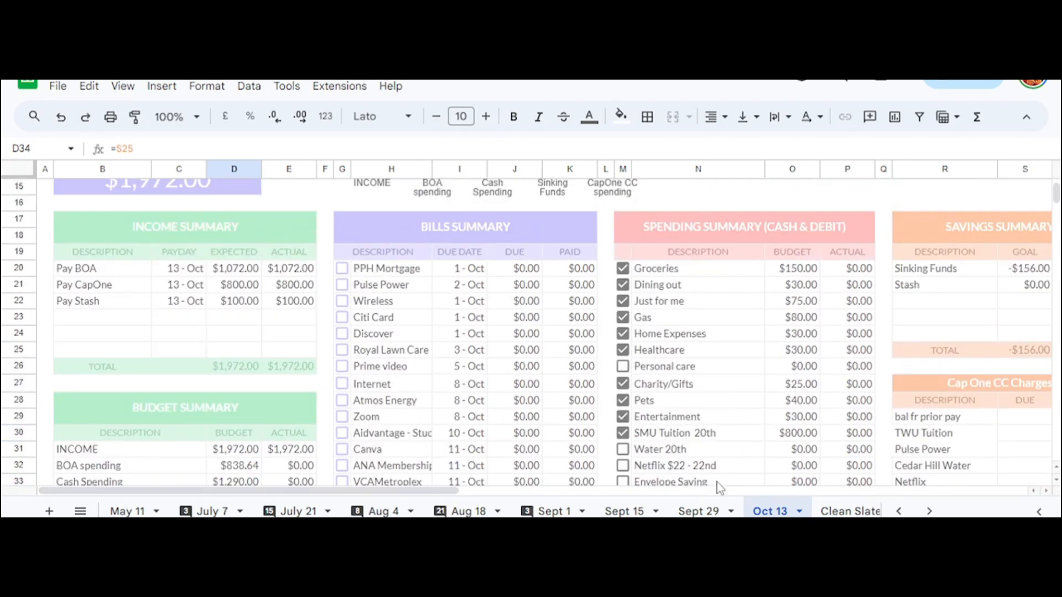
# - Examine the Sept 29 sheet's expenses tracker and budget totals, and return to the Oct 13 sheet
pyautogui.click(707, 510)
pyautogui.scroll(2, 775, 336)
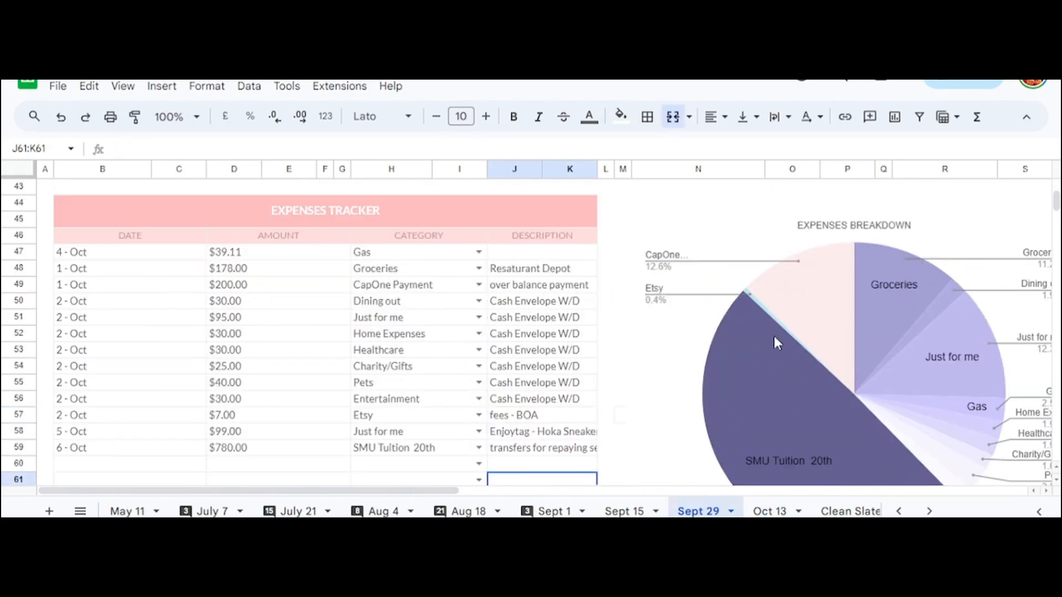
pyautogui.scroll(7, 819, 357)
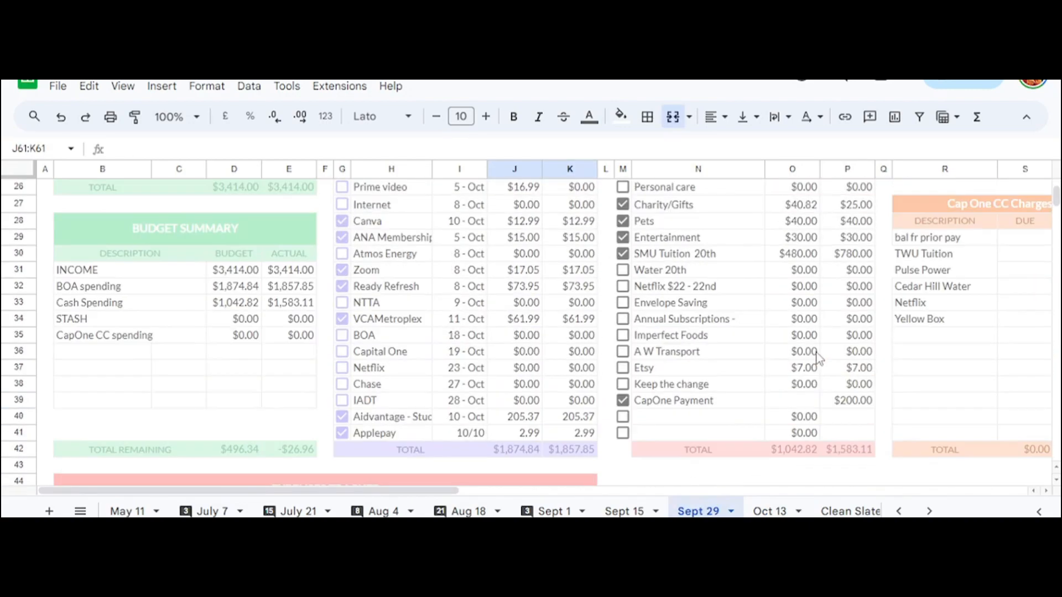
pyautogui.scroll(-7, 819, 357)
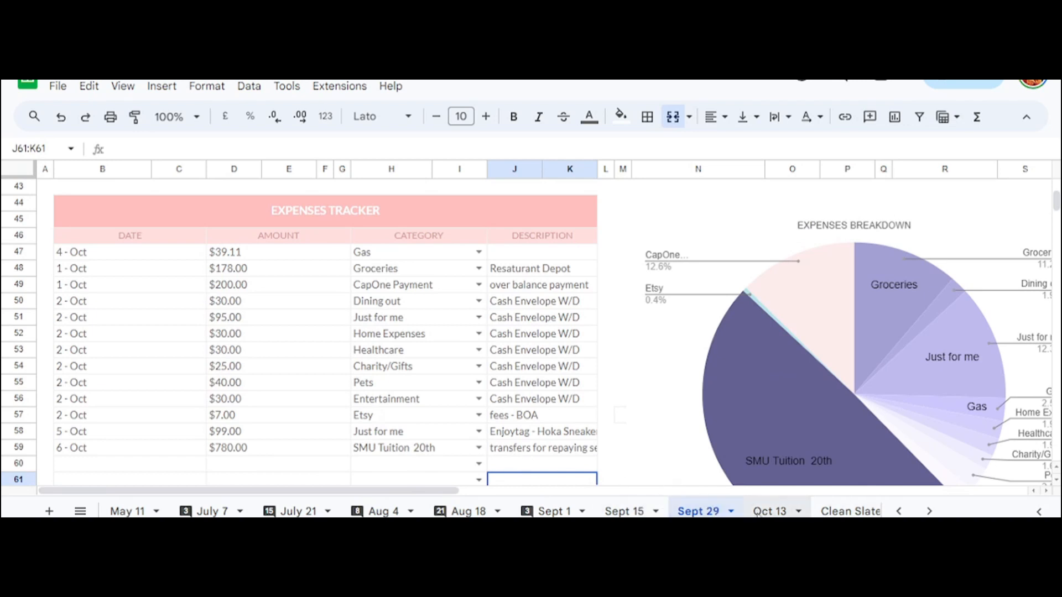
pyautogui.click(770, 511)
# - Examine the Oct 13 bill due amounts and spending budgets alongside the Budget Summary rows
pyautogui.scroll(-2, 684, 372)
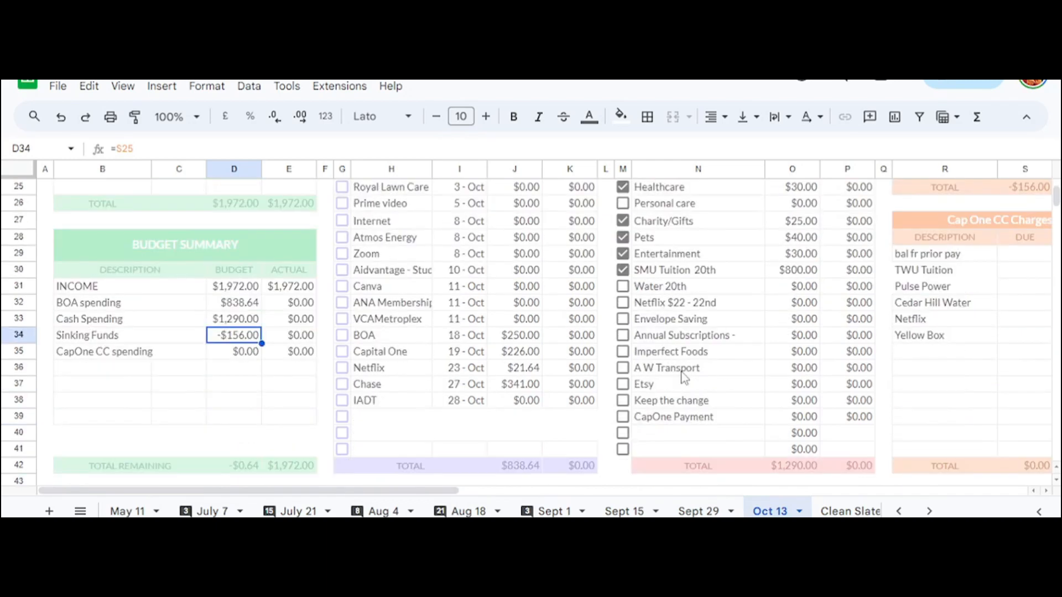
pyautogui.scroll(3, 685, 384)
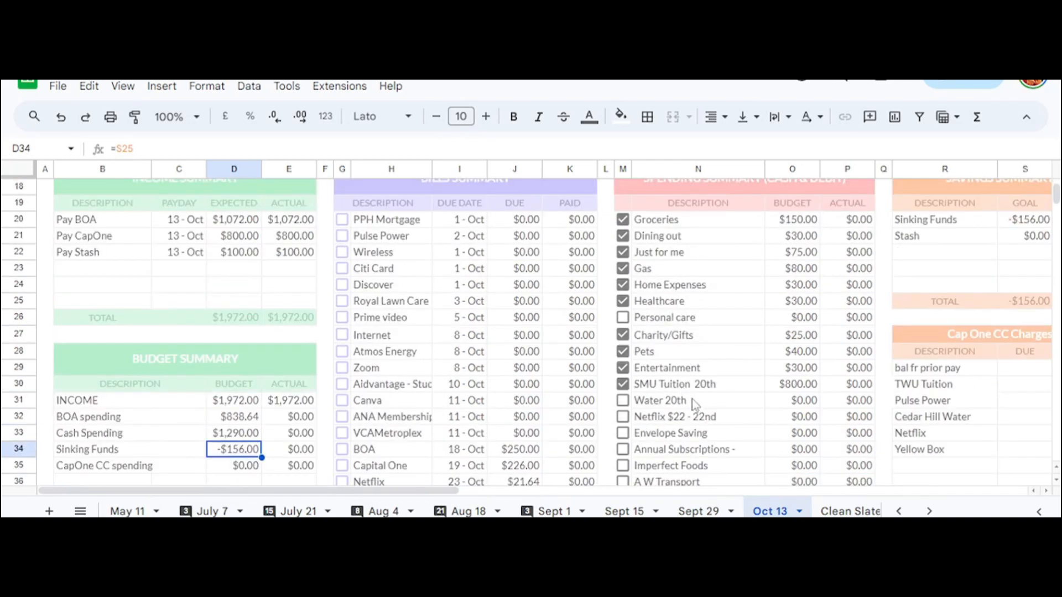
pyautogui.scroll(-1, 692, 401)
pyautogui.scroll(3, 695, 404)
pyautogui.scroll(-2, 695, 404)
pyautogui.scroll(-3, 590, 348)
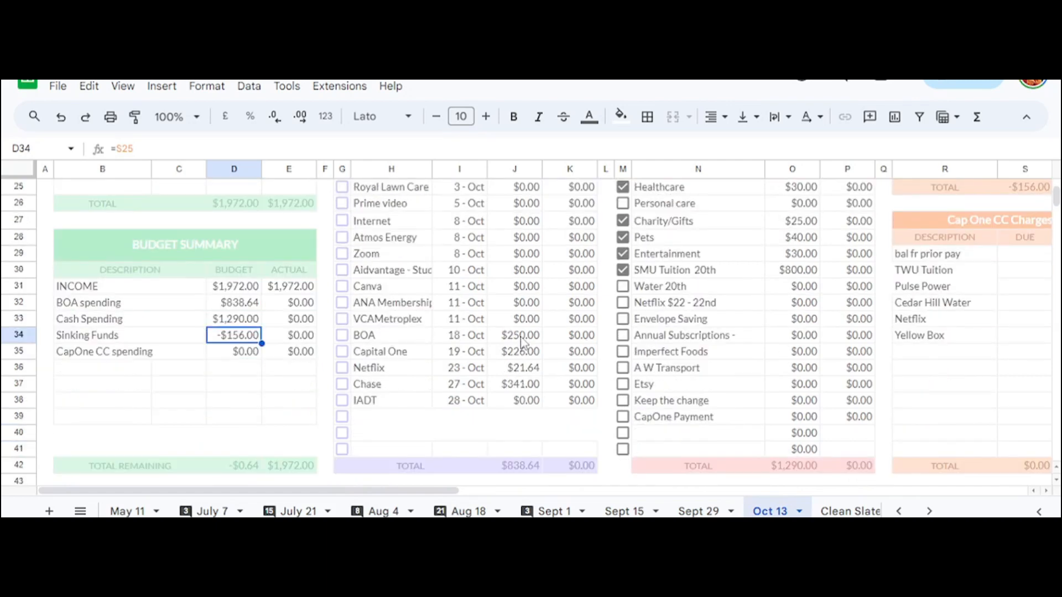
pyautogui.scroll(2, 753, 348)
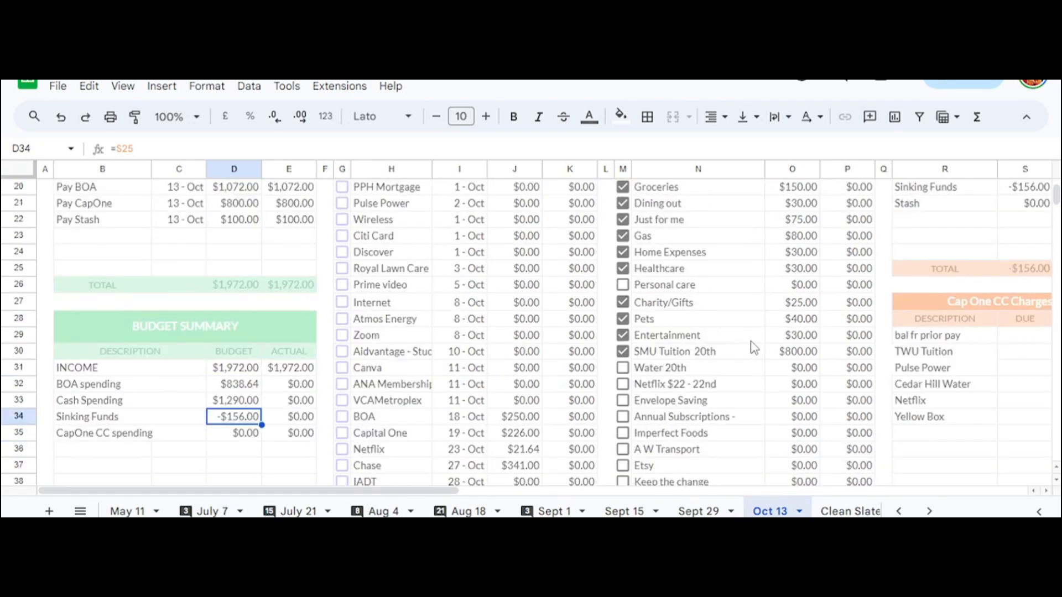
pyautogui.scroll(1, 753, 347)
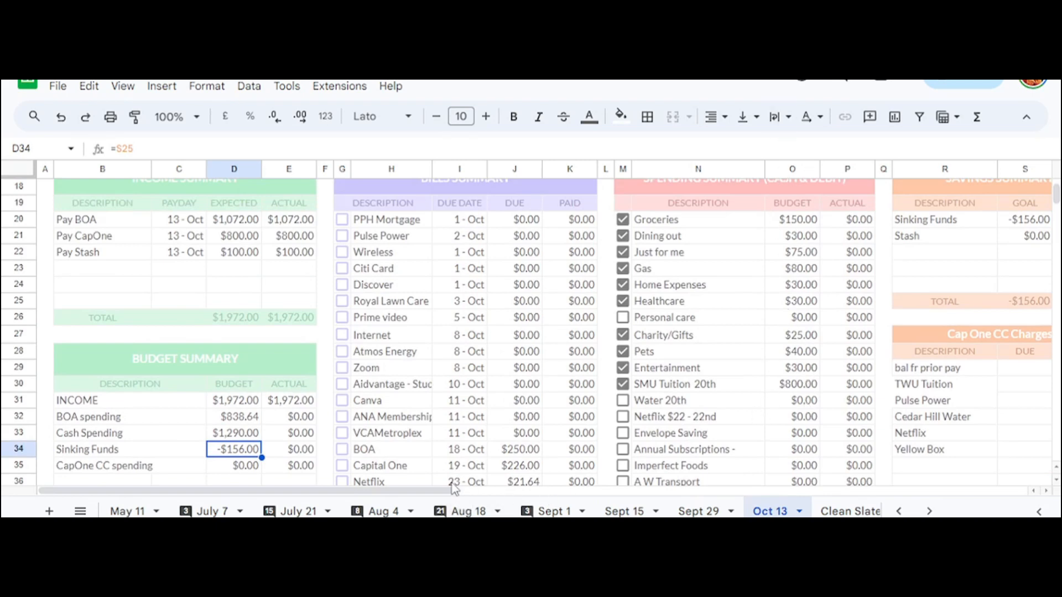
pyautogui.scroll(-3, 242, 405)
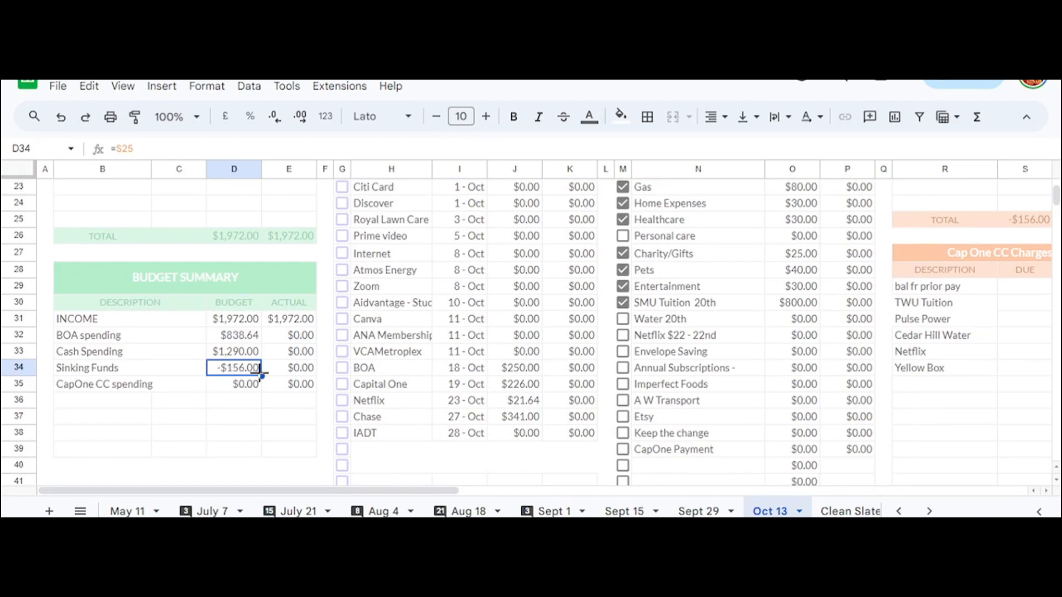
# - Compare the Sinking Funds goal in the Savings Summary with the bills, spending and remaining totals
pyautogui.moveTo(414, 491); pyautogui.dragTo(658, 488)
pyautogui.scroll(4, 655, 471)
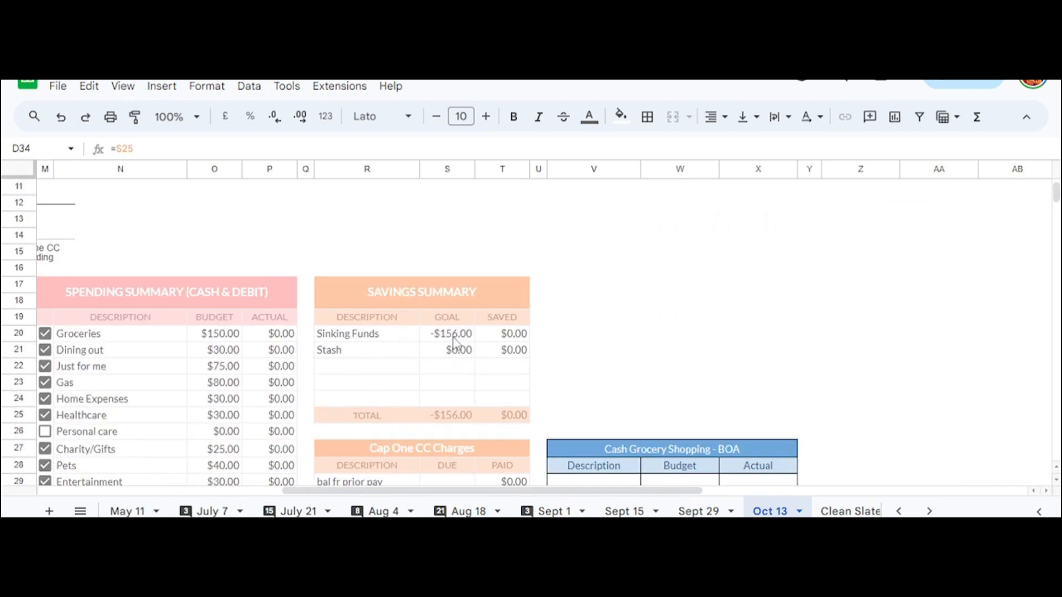
pyautogui.moveTo(467, 491); pyautogui.dragTo(277, 487)
pyautogui.click(395, 400)
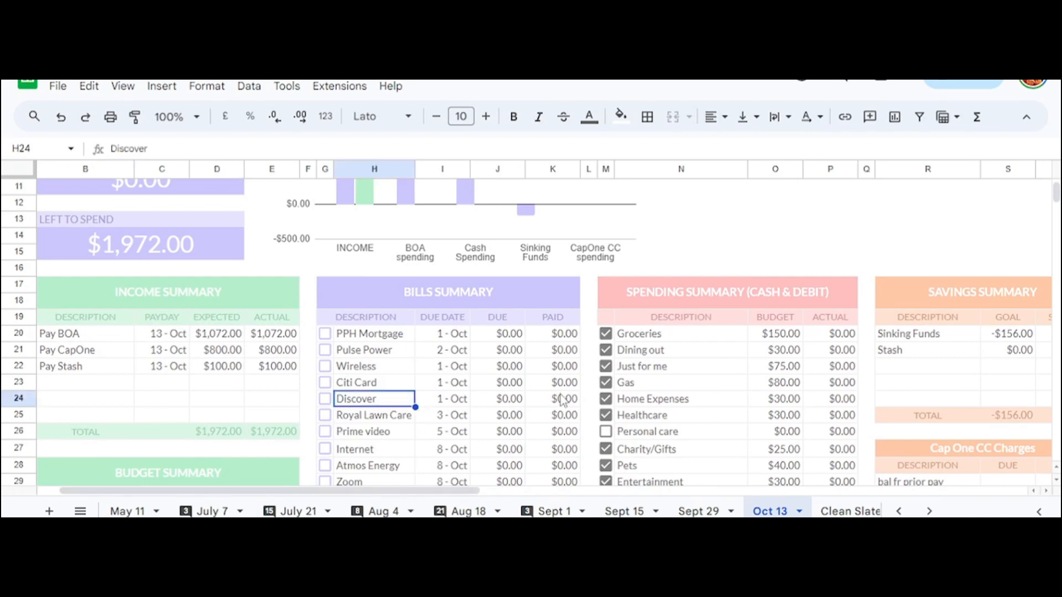
pyautogui.scroll(-2, 716, 375)
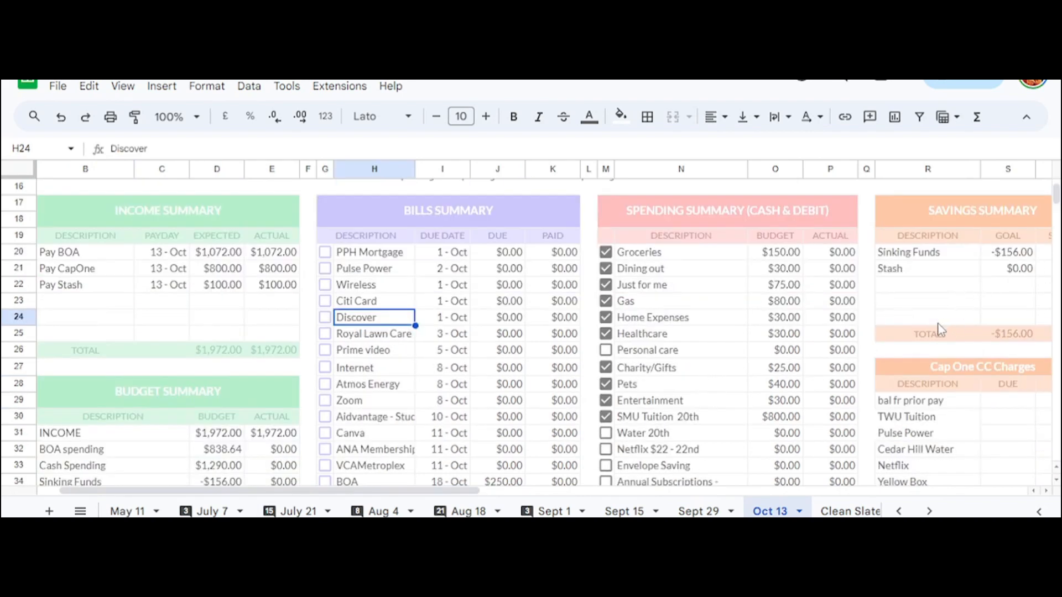
pyautogui.click(1007, 254)
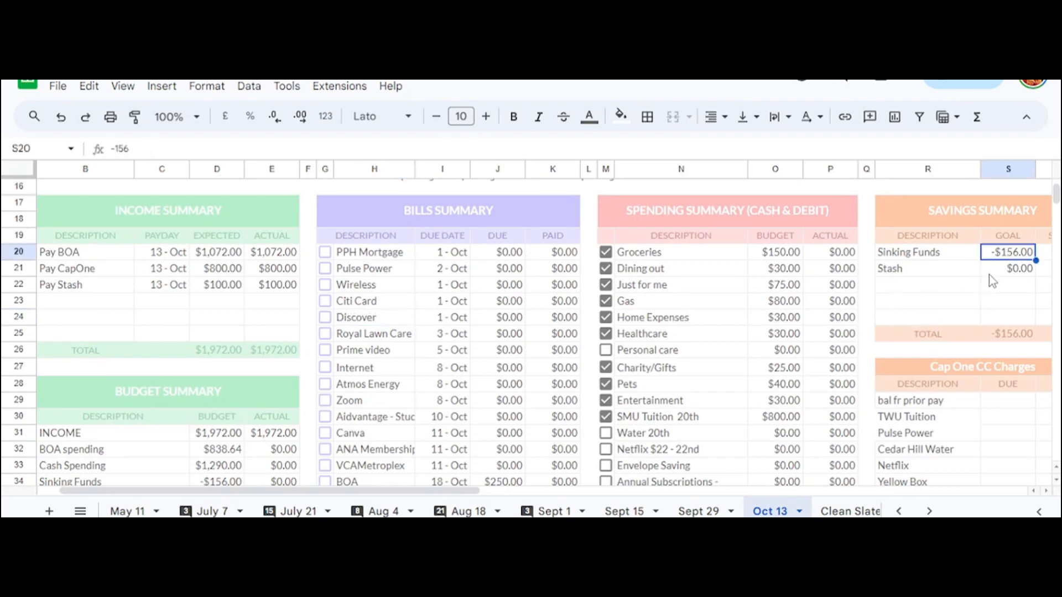
pyautogui.scroll(-3, 633, 358)
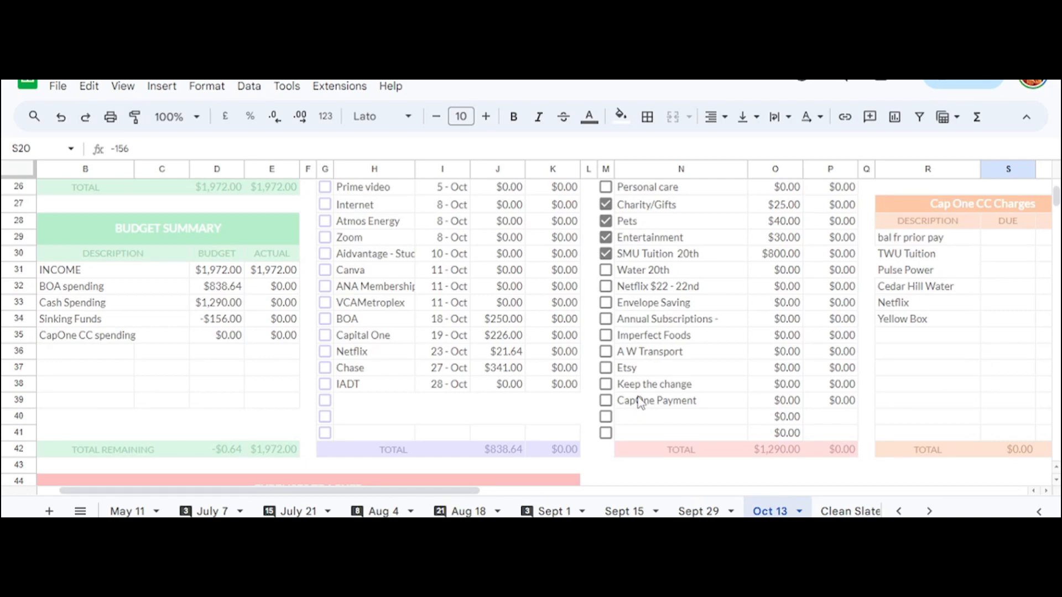
pyautogui.scroll(3, 735, 297)
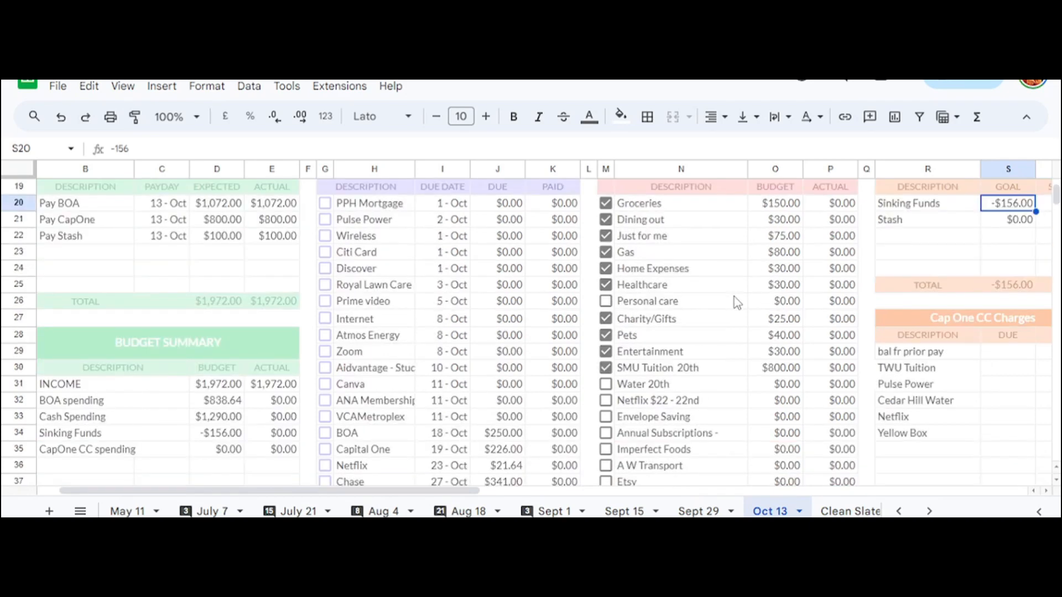
# - Shade the Gas description and budget cells in the Spending Summary light orange after trying light green
pyautogui.click(794, 417)
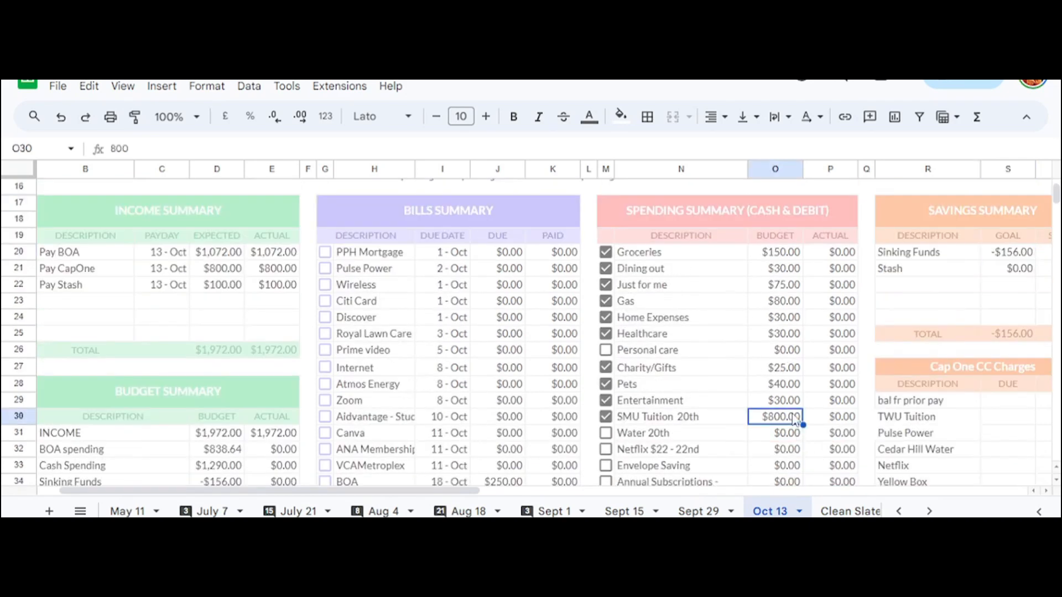
pyautogui.click(789, 306)
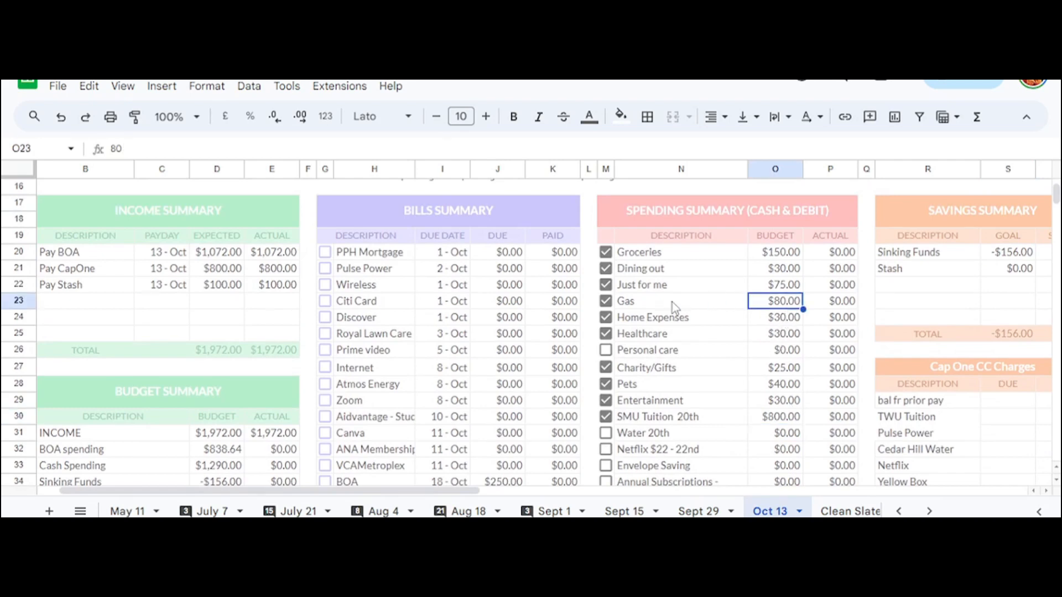
pyautogui.moveTo(672, 302); pyautogui.dragTo(794, 304)
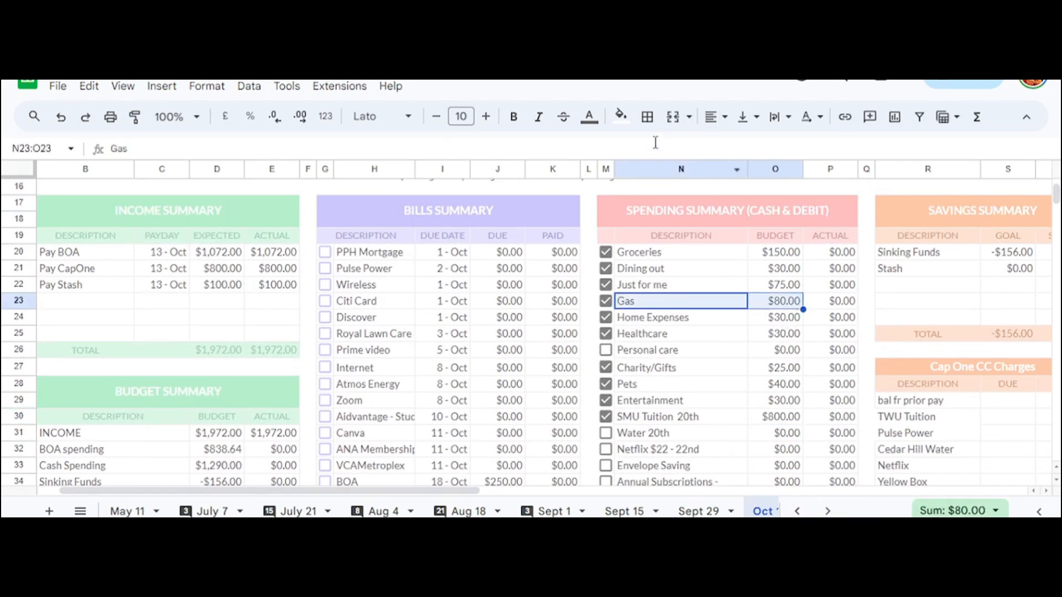
pyautogui.click(621, 116)
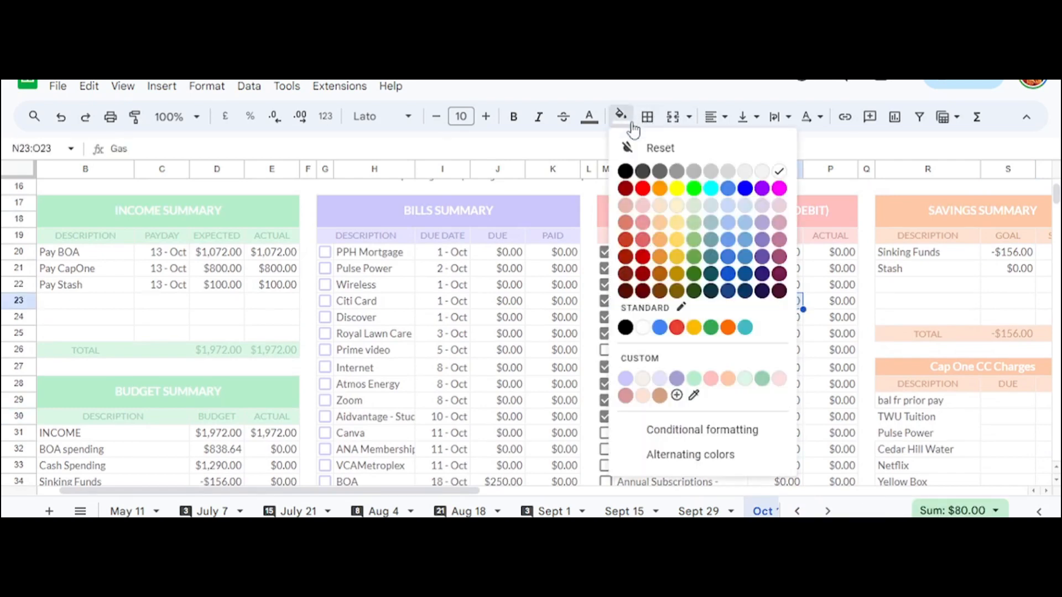
pyautogui.click(691, 206)
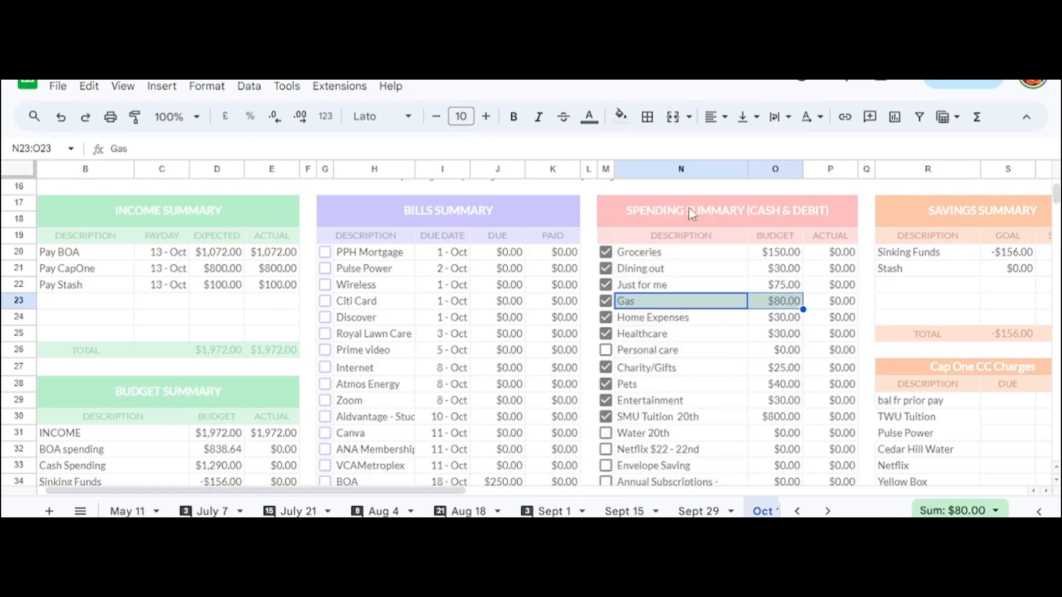
pyautogui.click(620, 117)
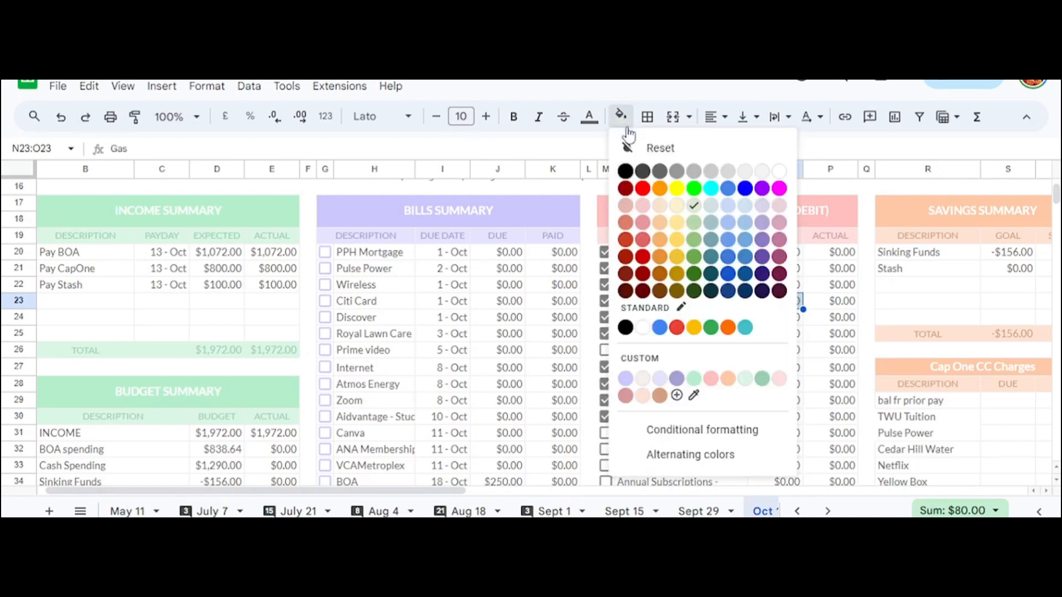
pyautogui.click(663, 209)
pyautogui.click(720, 348)
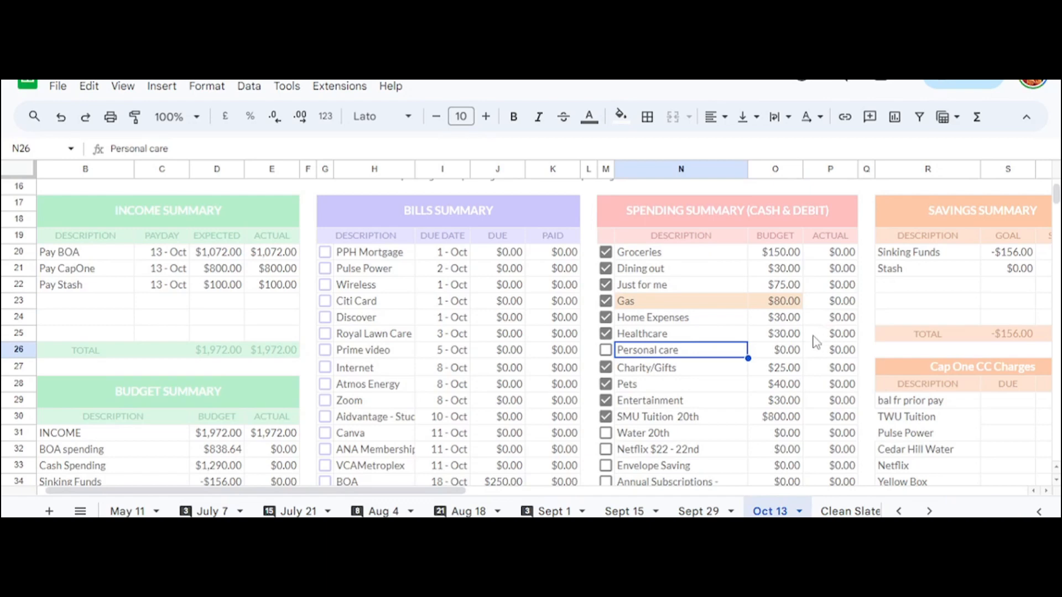
# - Shade the Groceries description and budget cells in the Spending Summary light green
pyautogui.moveTo(636, 256); pyautogui.dragTo(783, 259)
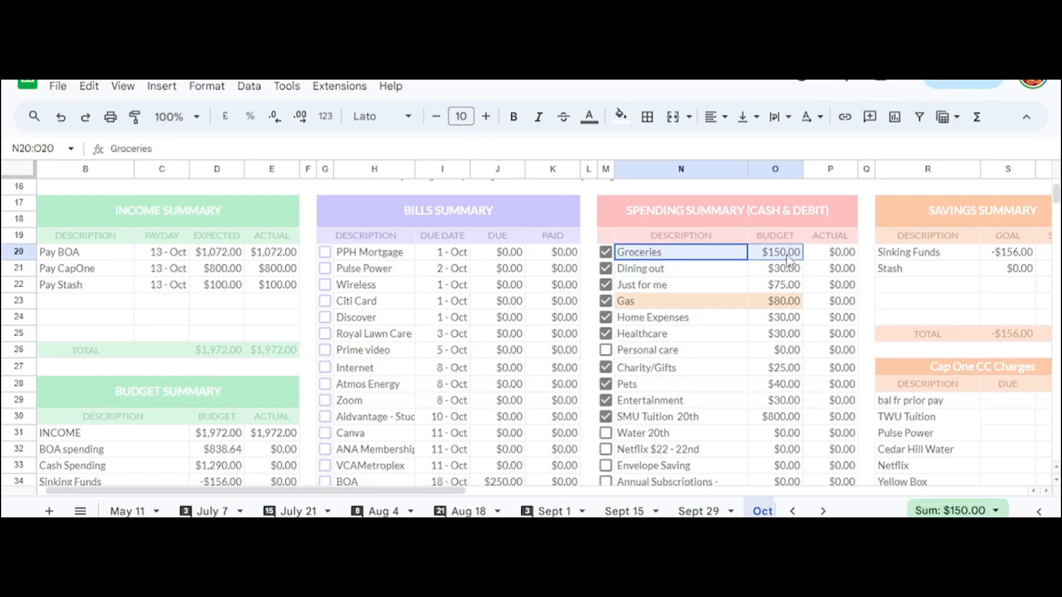
pyautogui.click(618, 123)
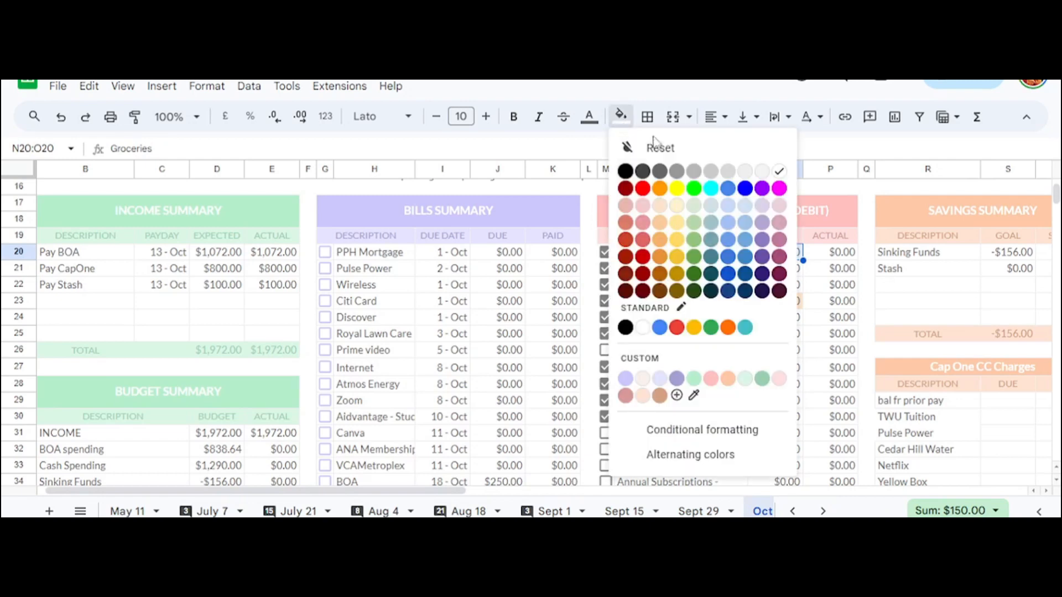
pyautogui.click(694, 207)
pyautogui.click(813, 337)
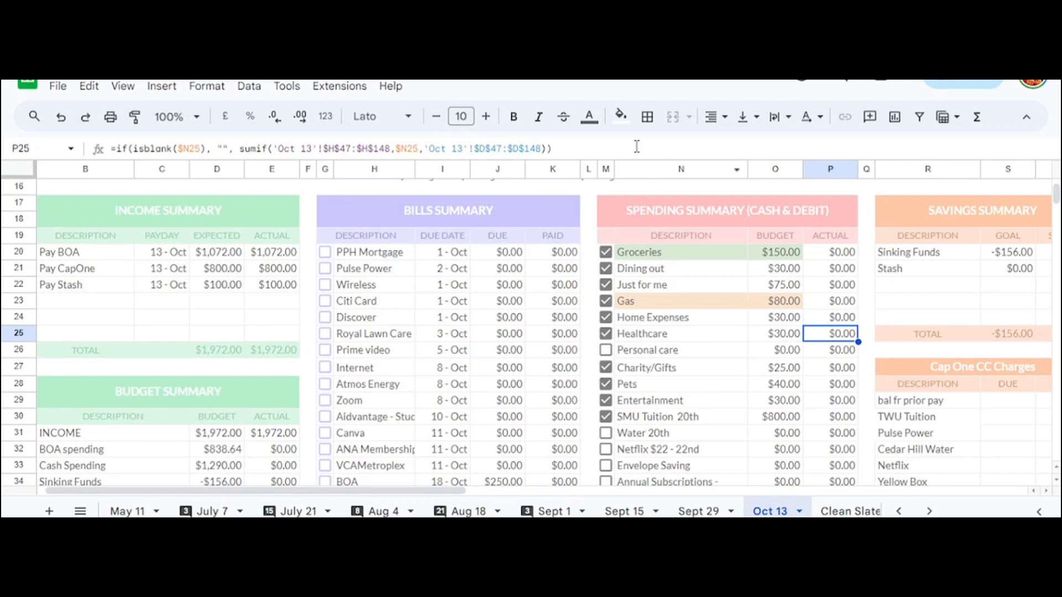
pyautogui.click(622, 117)
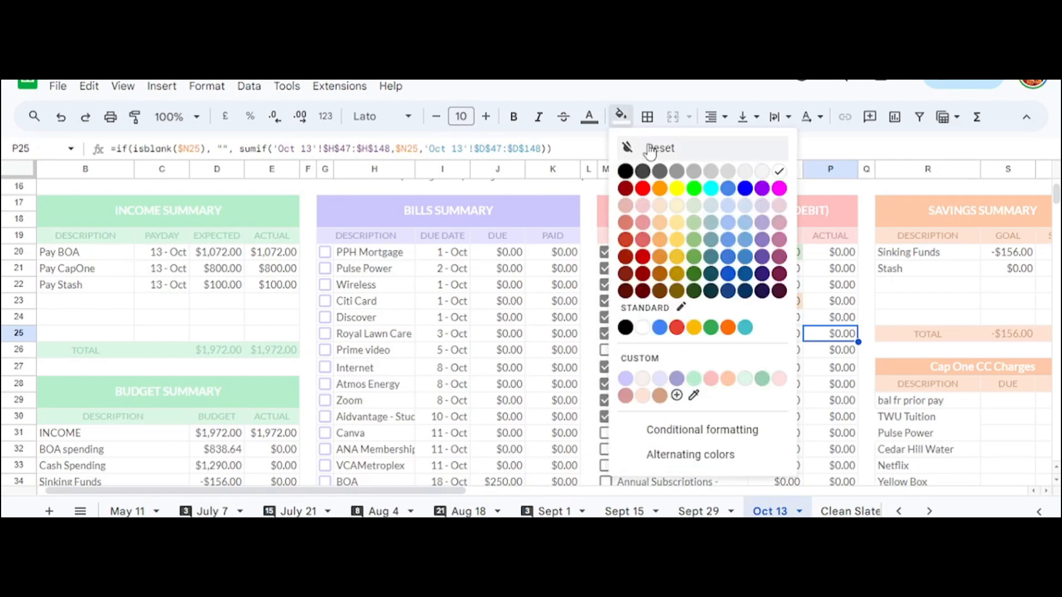
pyautogui.click(643, 379)
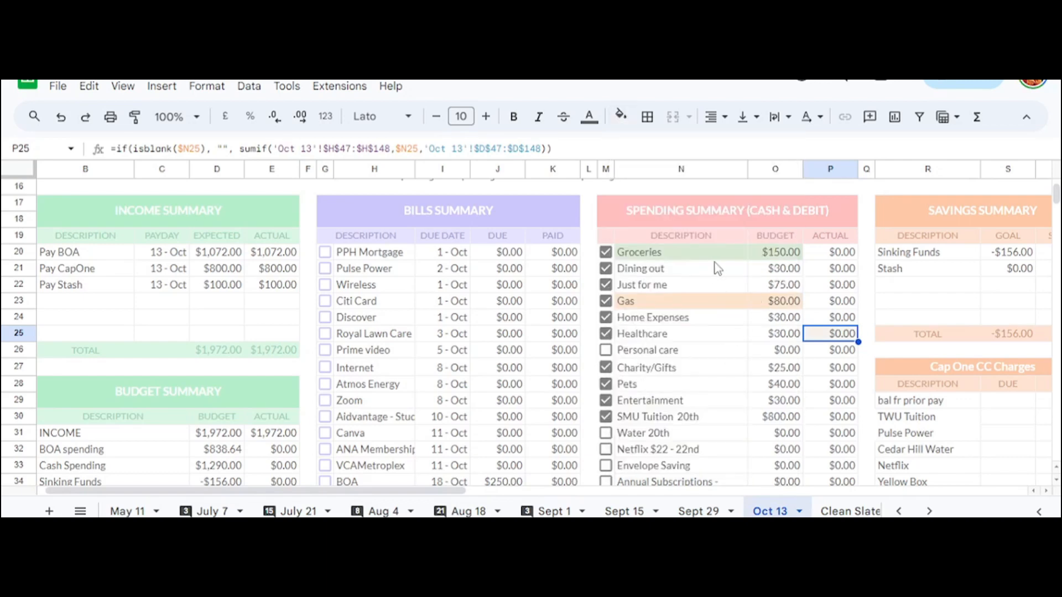
pyautogui.hotkey('ctrl', 'z')
# - Shade the Groceries description and budget cells with the light peach custom color and compare them with the Gas row
pyautogui.moveTo(651, 253); pyautogui.dragTo(777, 255)
pyautogui.click(620, 116)
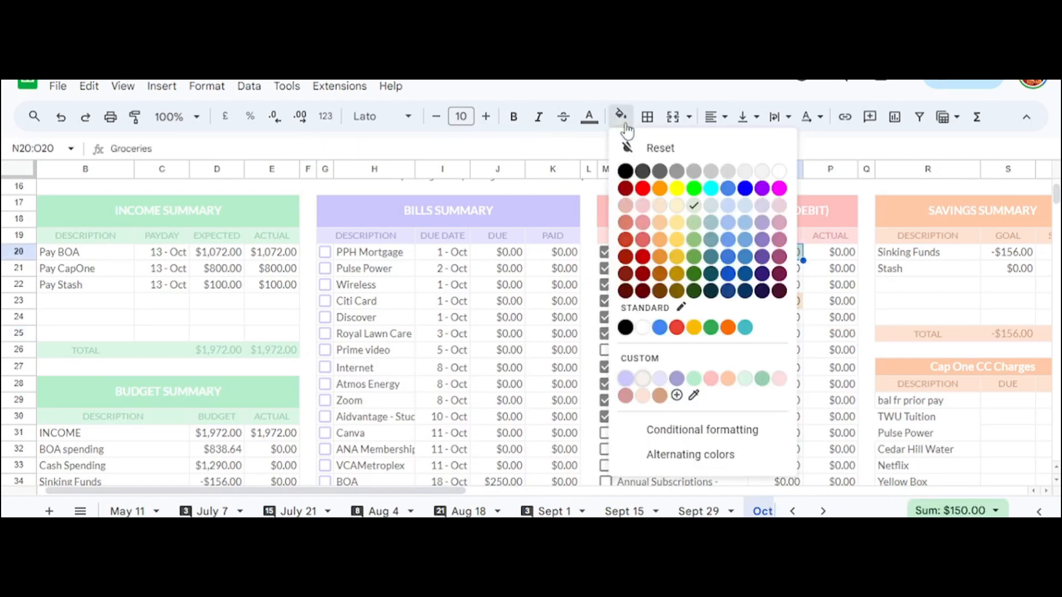
pyautogui.click(642, 395)
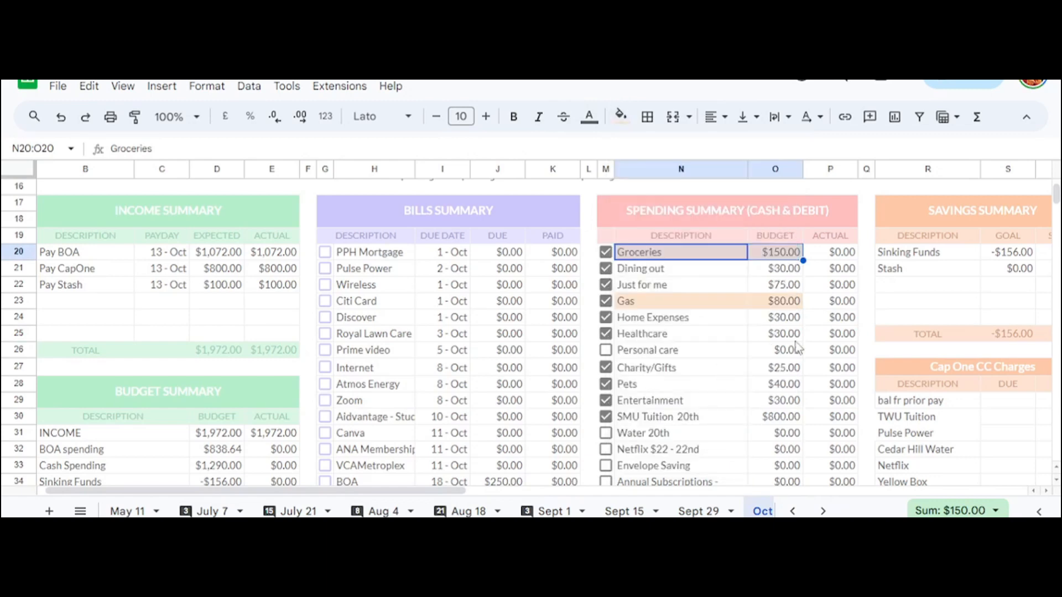
pyautogui.click(782, 334)
pyautogui.moveTo(777, 301); pyautogui.dragTo(613, 313)
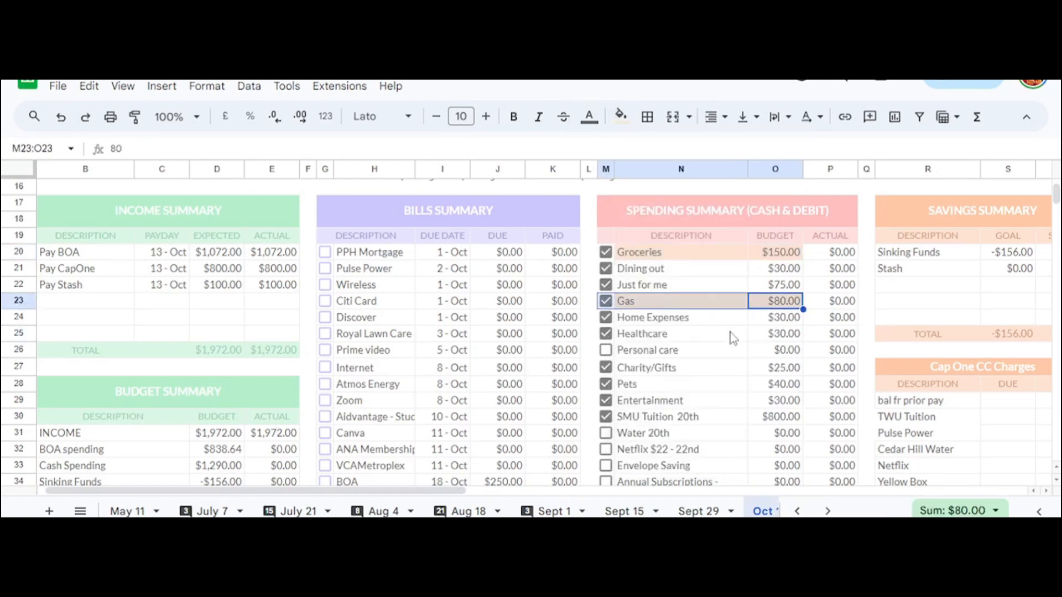
pyautogui.click(729, 335)
# - Sum the budgets of the unshaded spending rows from Dining out through Entertainment, leaving out Gas
pyautogui.click(796, 271)
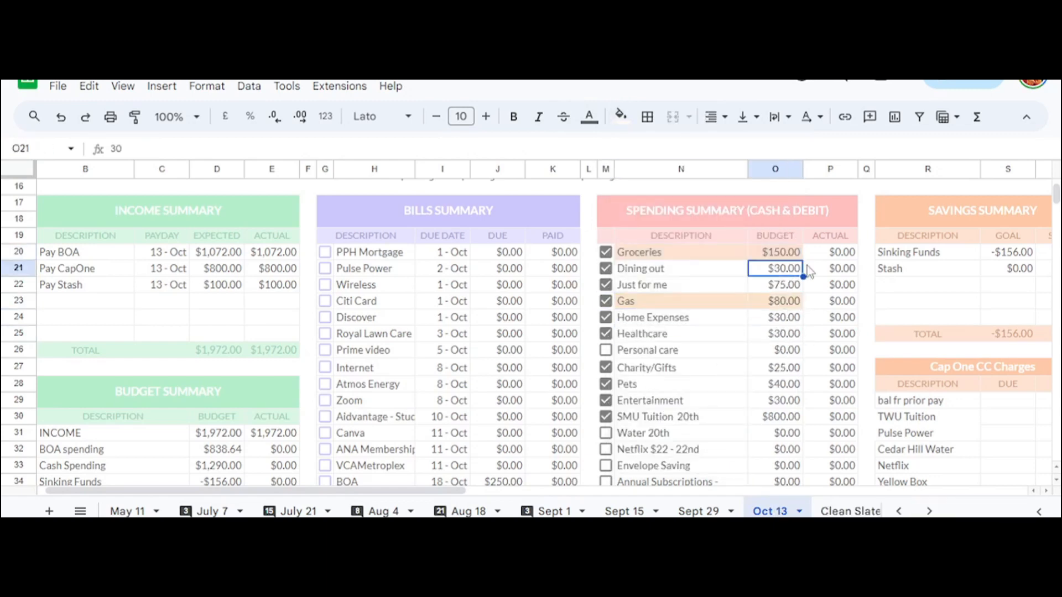
pyautogui.keyDown('shift'); pyautogui.click(791, 288); pyautogui.keyUp('shift')
pyautogui.moveTo(790, 321); pyautogui.dragTo(809, 405)
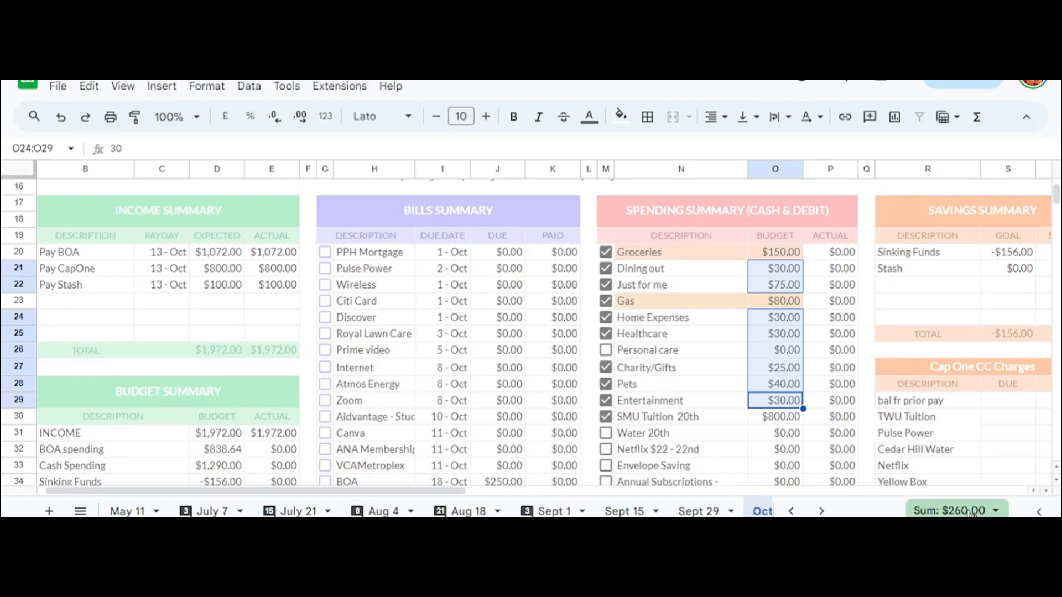
# - Add 260 and the 156 Sinking Funds amount in Calculator, and return to the budget sheet
pyautogui.click(1010, 257)
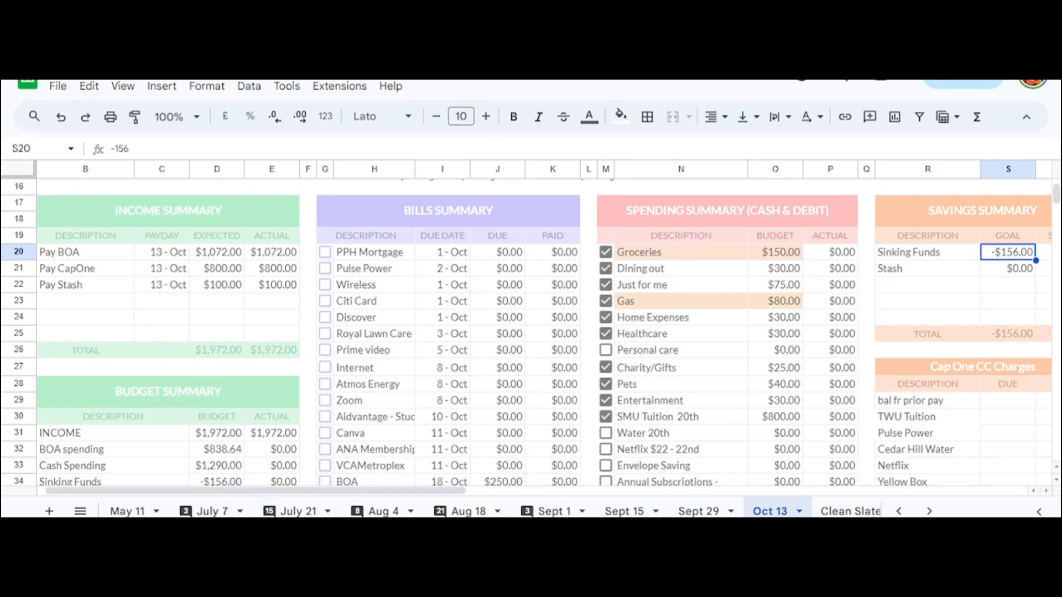
pyautogui.press('super')
pyautogui.click(219, 133)
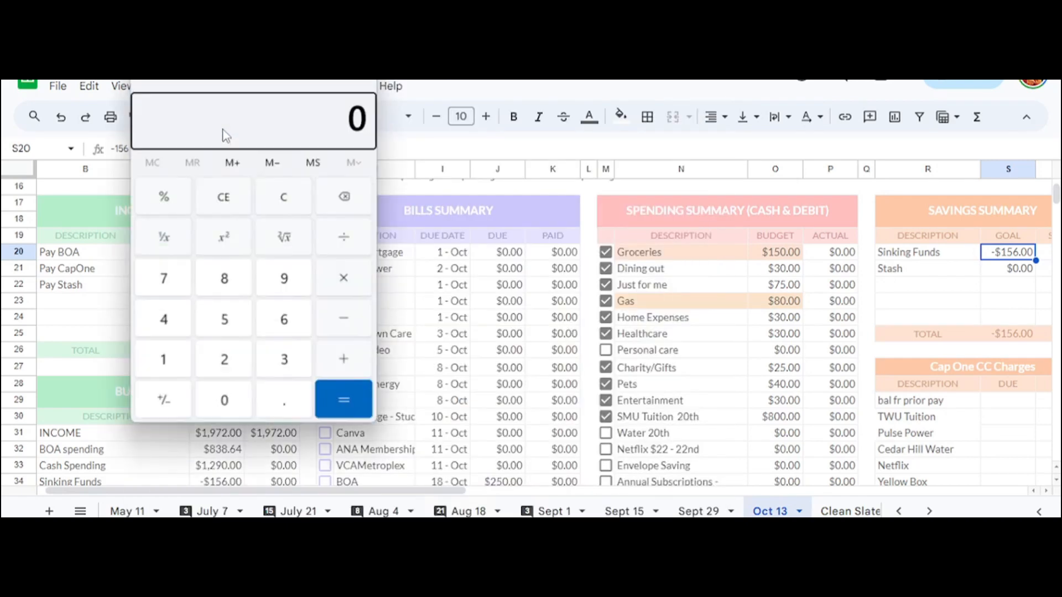
pyautogui.click(233, 371)
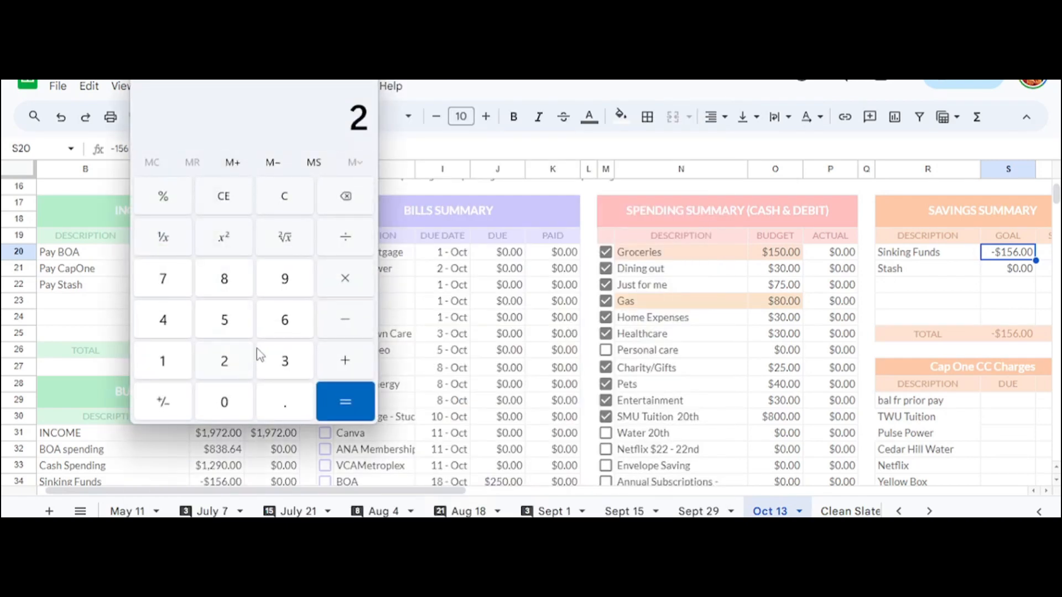
pyautogui.click(278, 318)
pyautogui.click(235, 396)
pyautogui.click(343, 367)
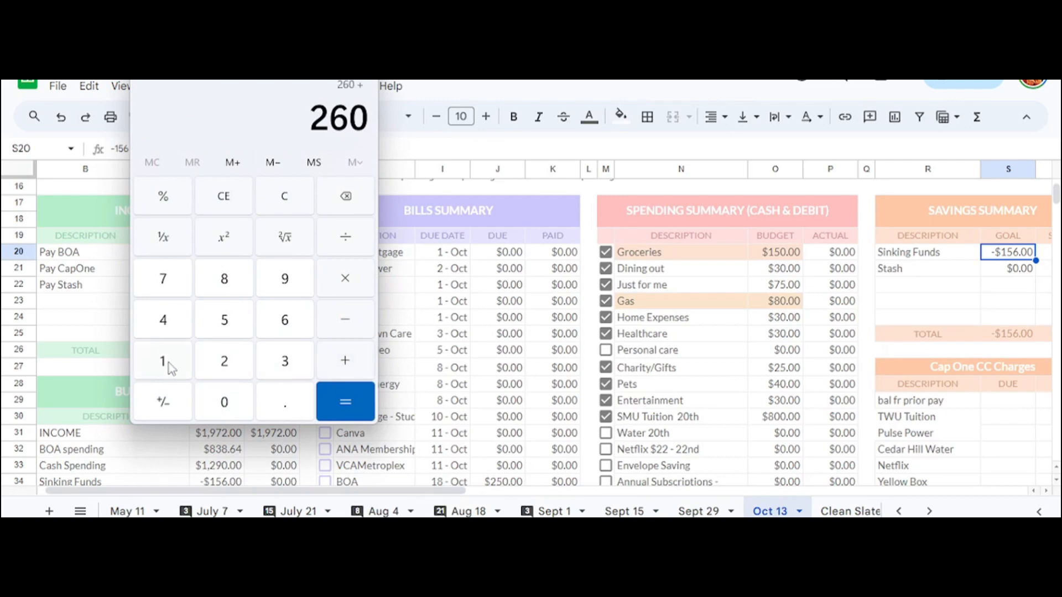
pyautogui.click(166, 366)
pyautogui.click(221, 324)
pyautogui.click(287, 320)
pyautogui.click(346, 403)
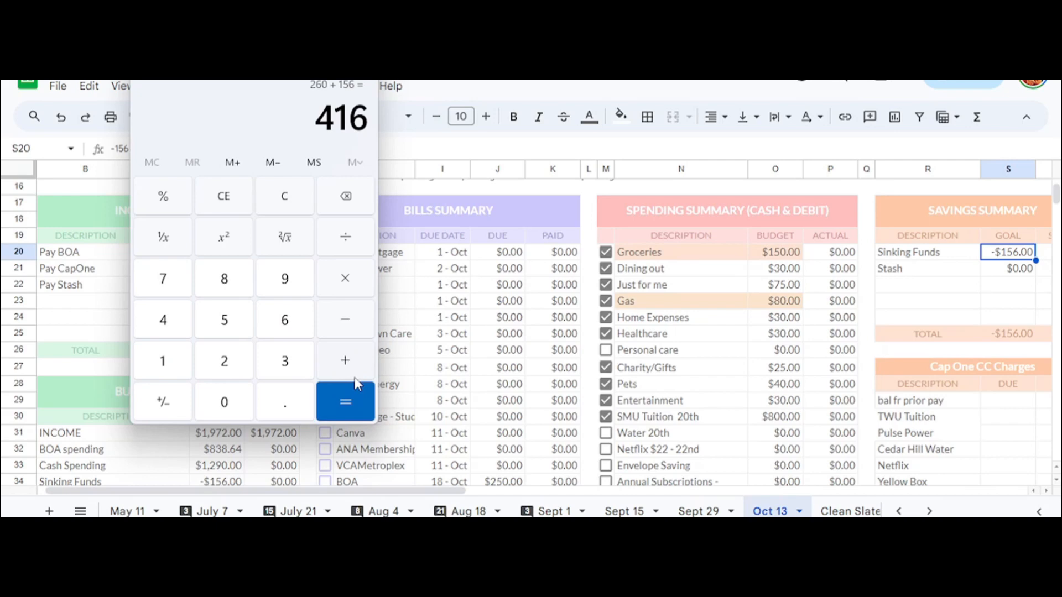
pyautogui.hotkey('alt', 'F4')
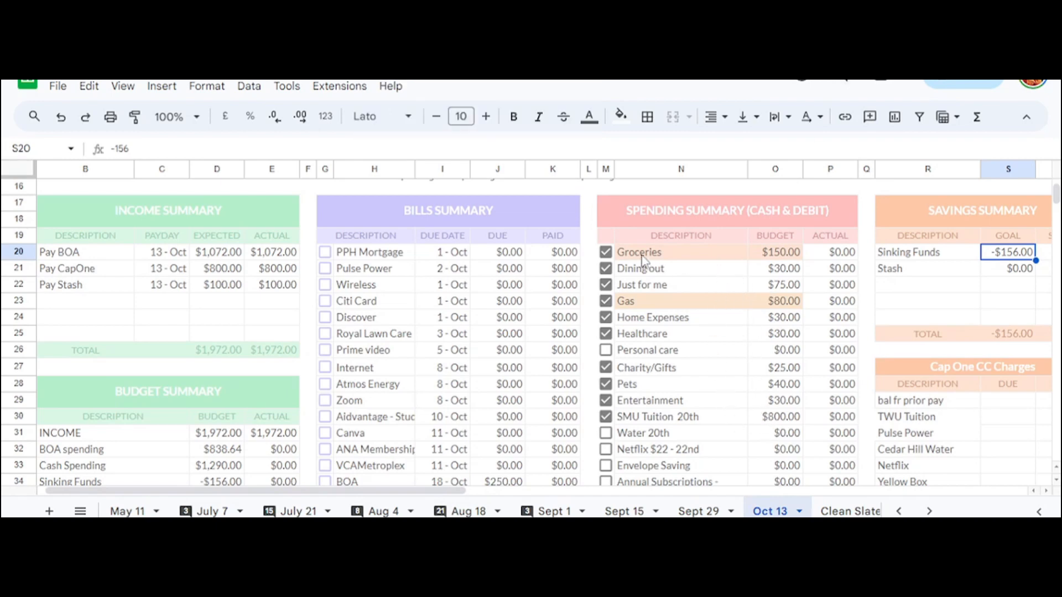
# - Sum the spending budgets for all rows from Groceries through Entertainment
pyautogui.moveTo(644, 253); pyautogui.dragTo(611, 257)
pyautogui.click(773, 417)
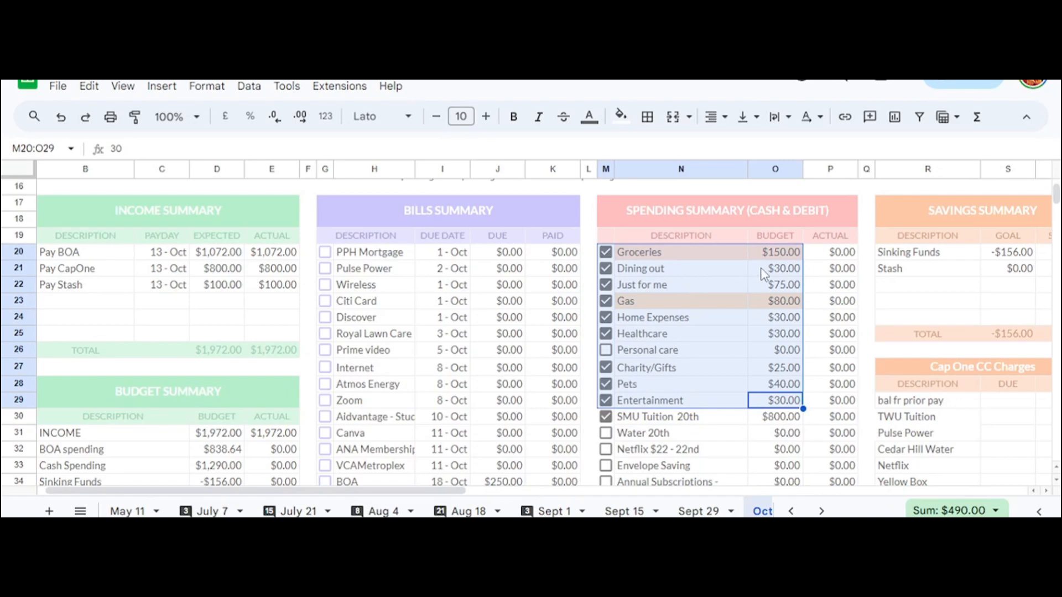